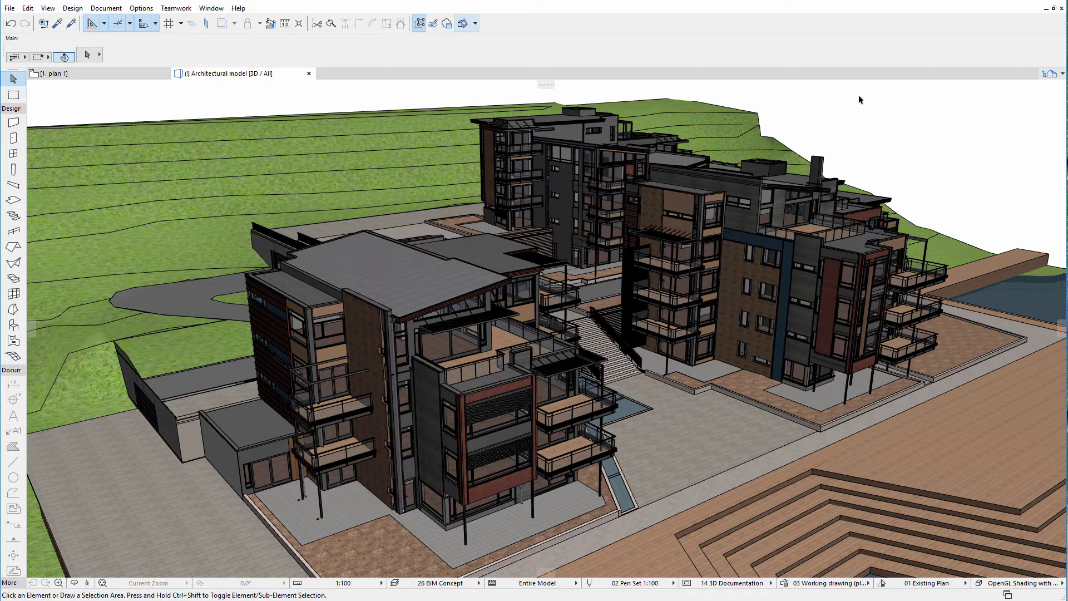
- Reach IFC Translators through the File menu, landing on the Allplan Engineering Export translator
left_click(10, 9)
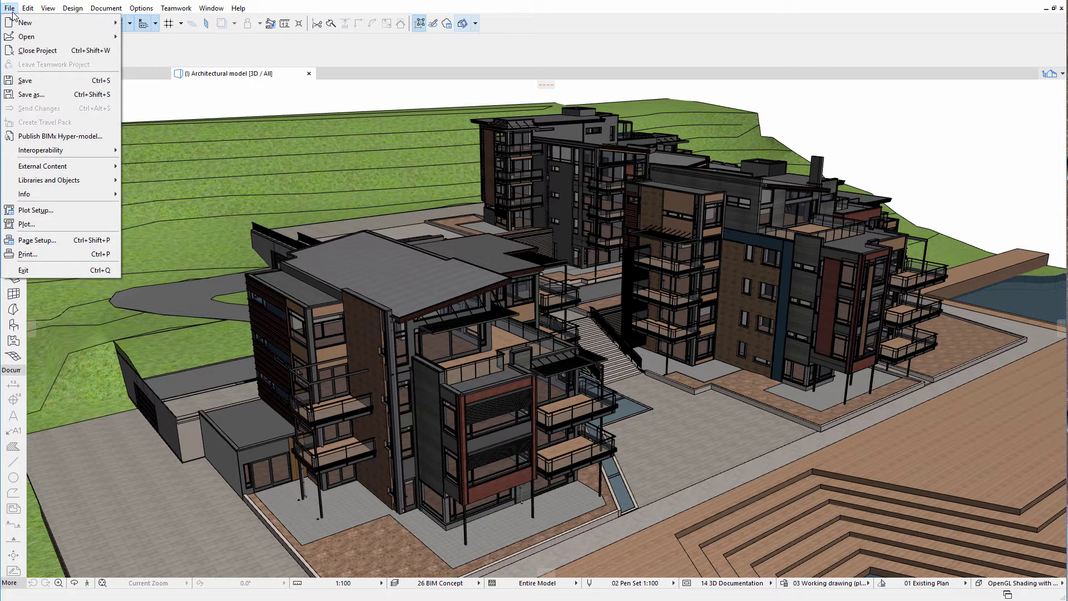
mouse_move(73, 274)
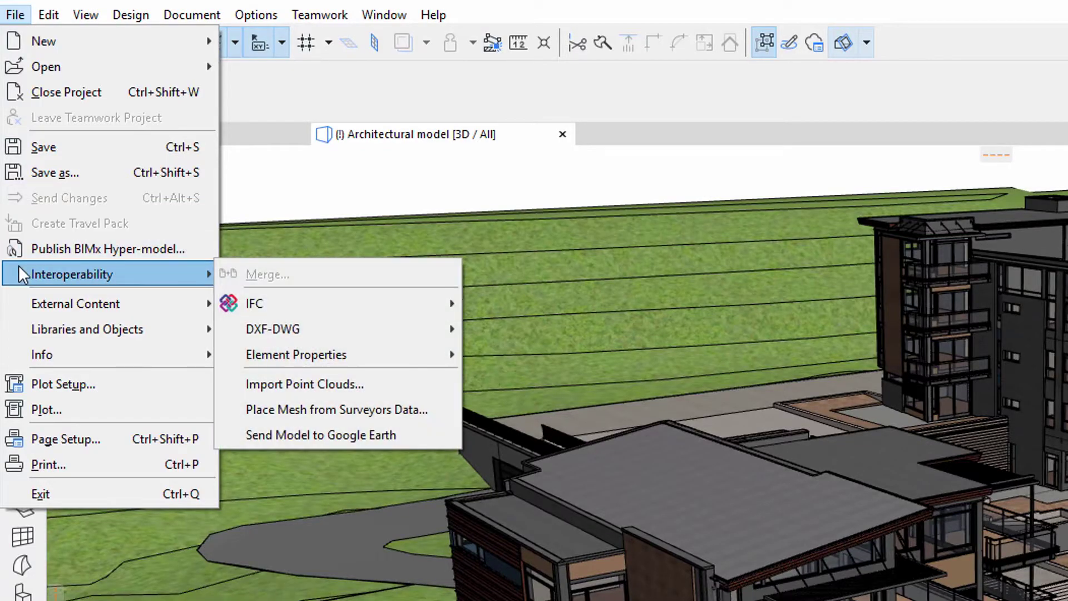
mouse_move(255, 303)
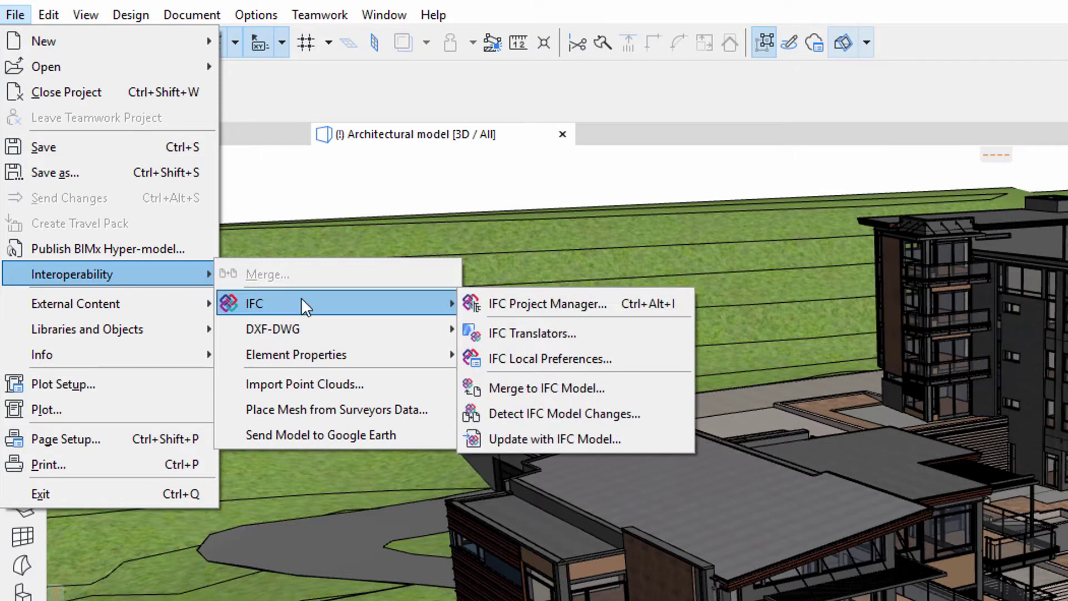
left_click(600, 331)
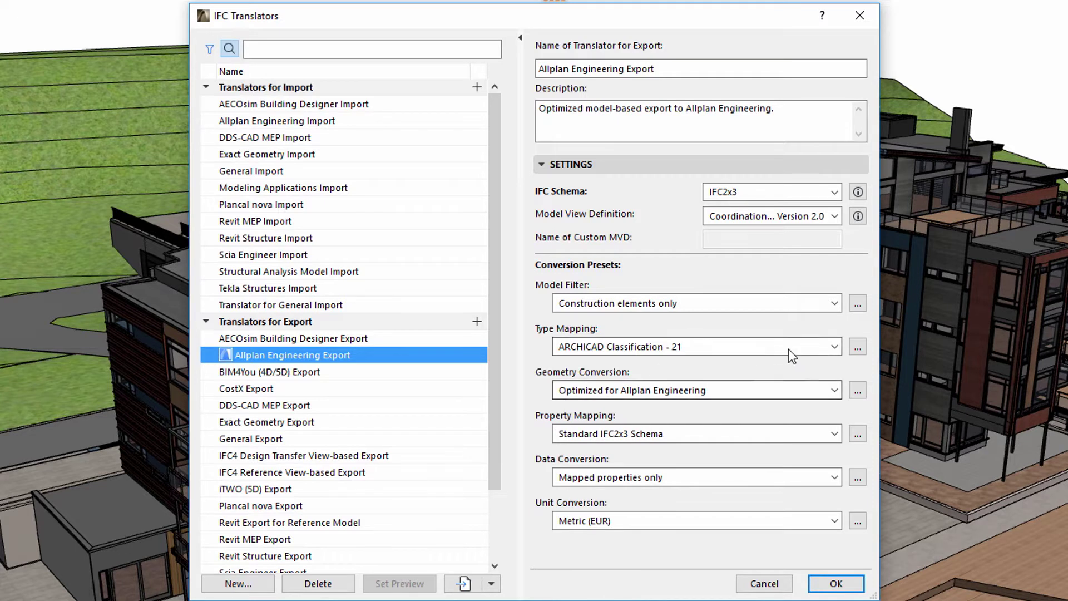
left_click(835, 347)
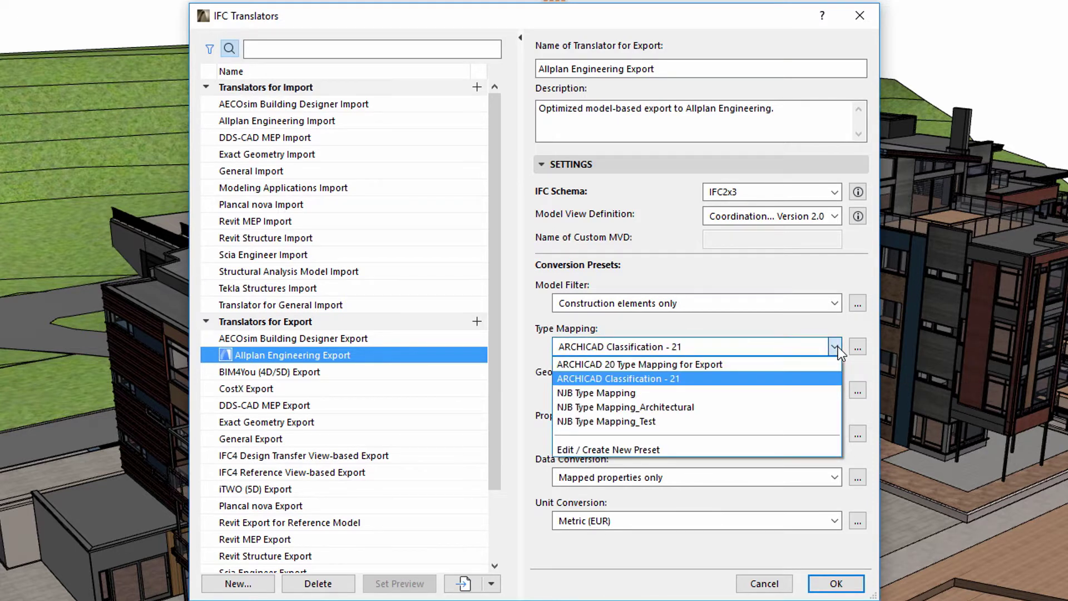
left_click(839, 346)
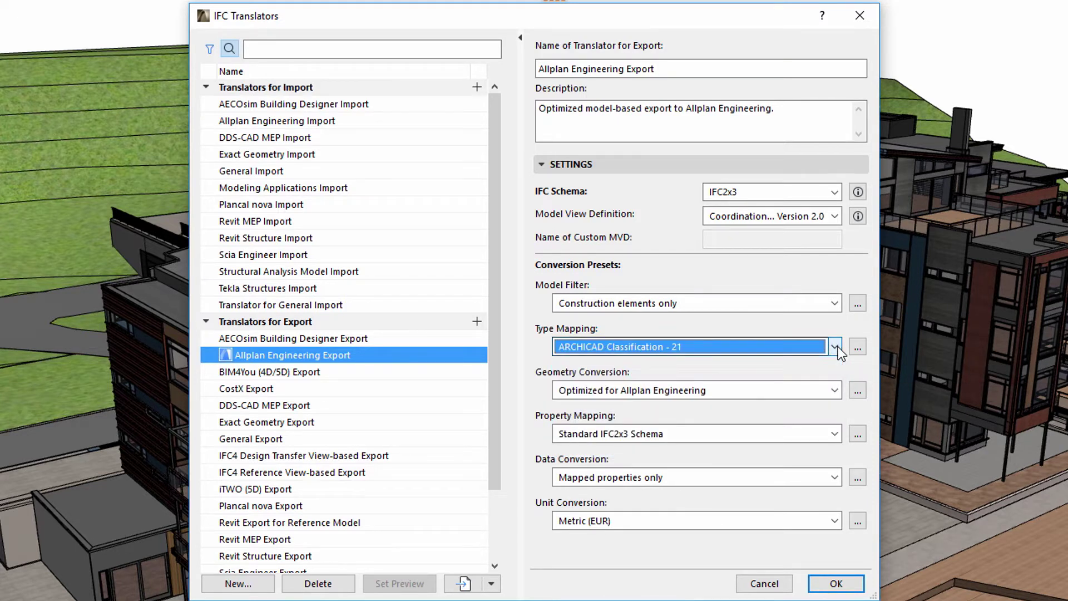
left_click(376, 271)
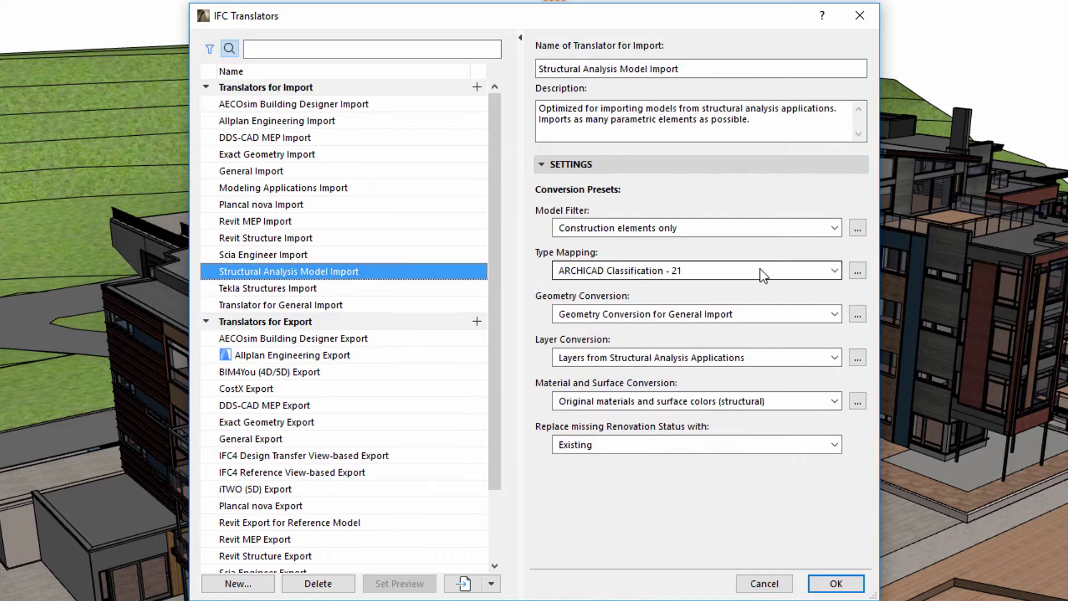
left_click(836, 270)
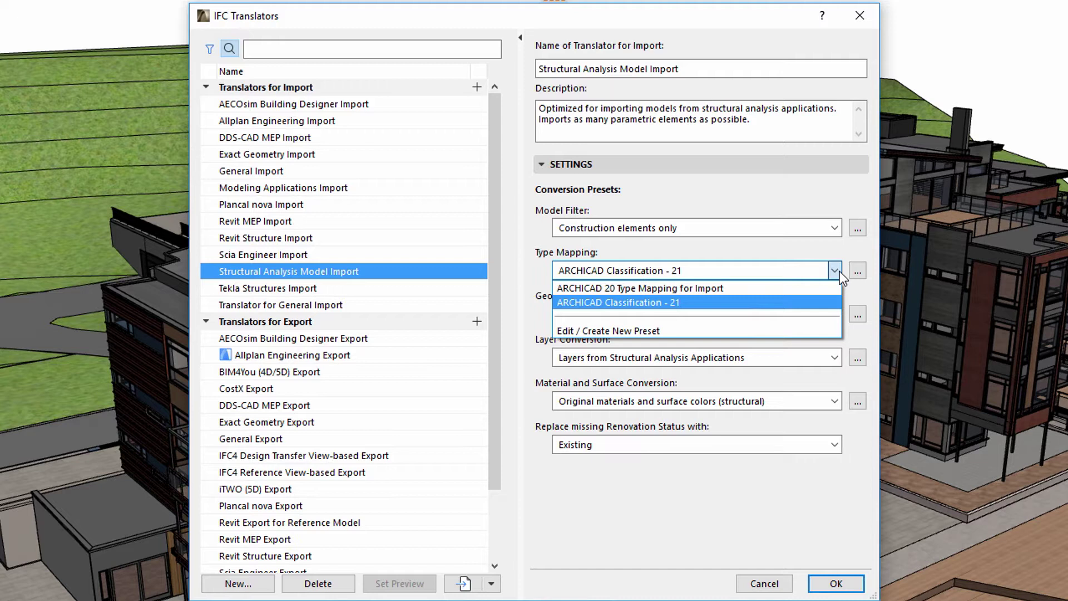
left_click(840, 272)
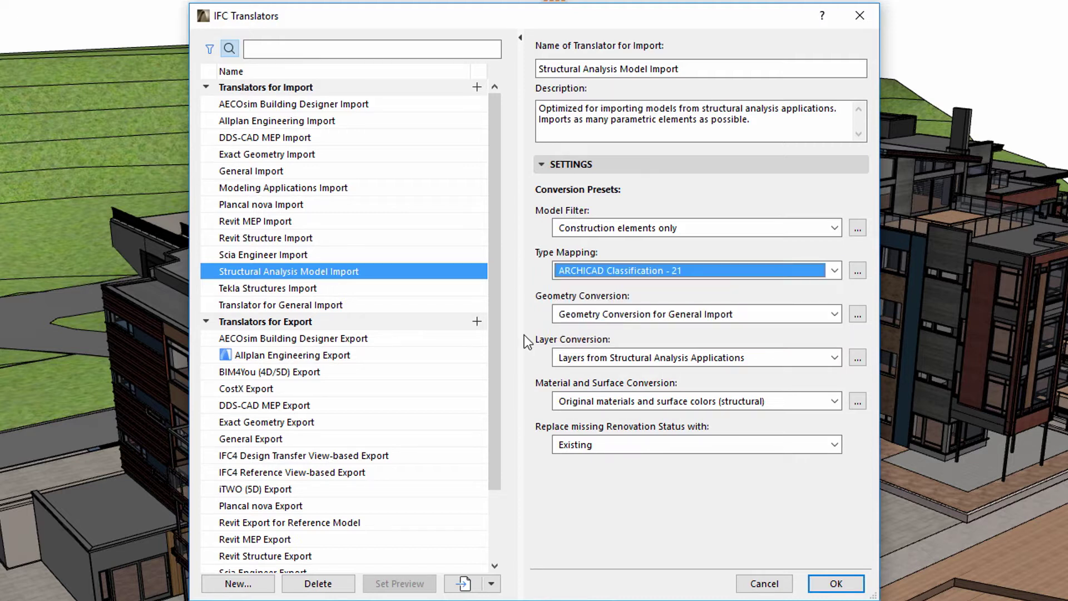
left_click(410, 351)
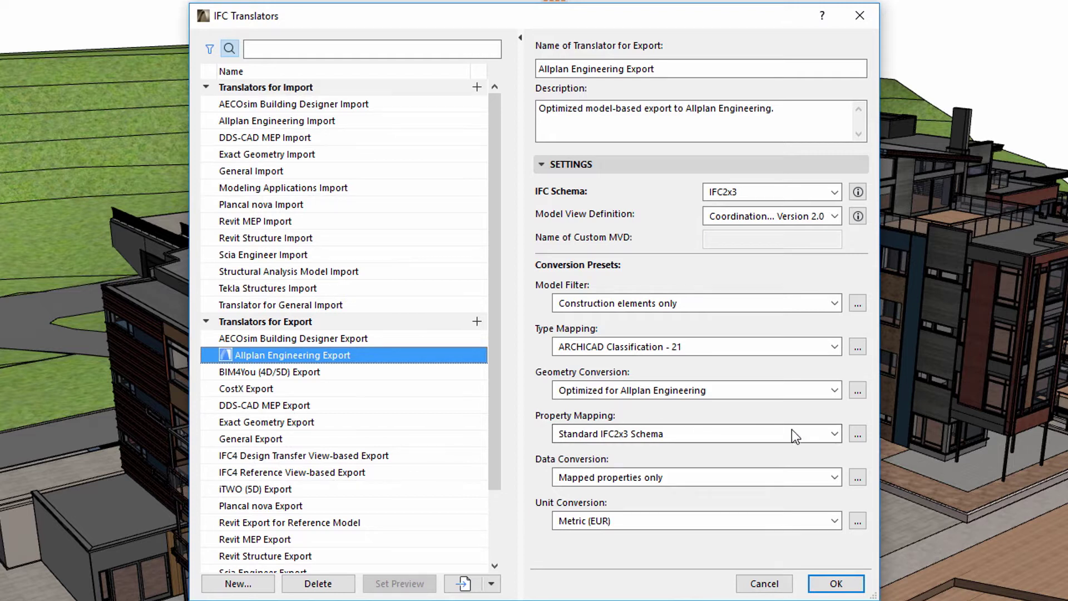
- Glance at the Property Mapping preset choices unchanged, then switch to the Structural Analysis Model Import translator
left_click(834, 435)
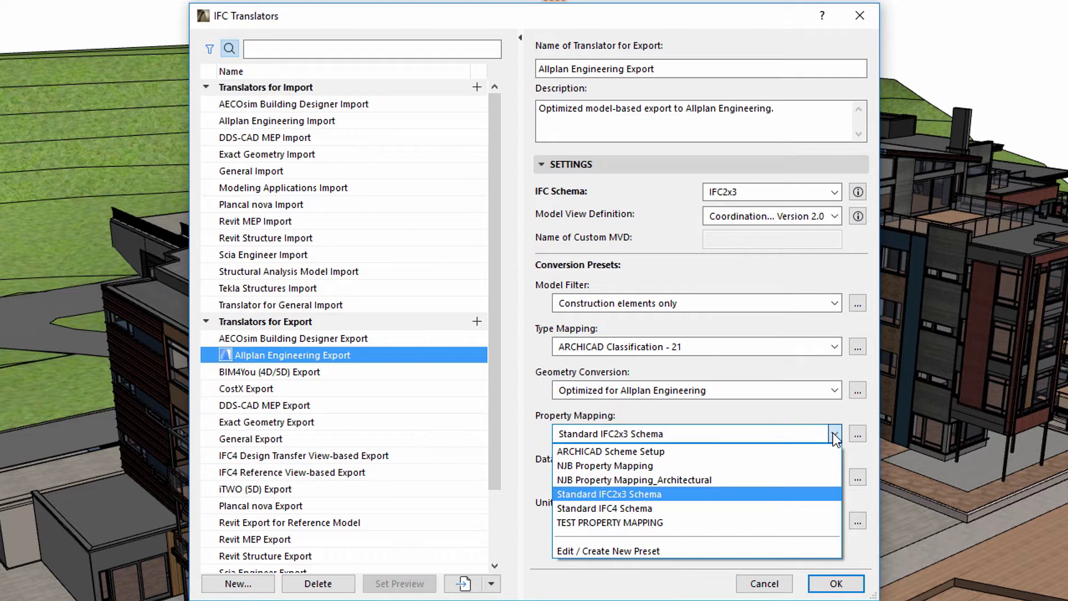
left_click(835, 436)
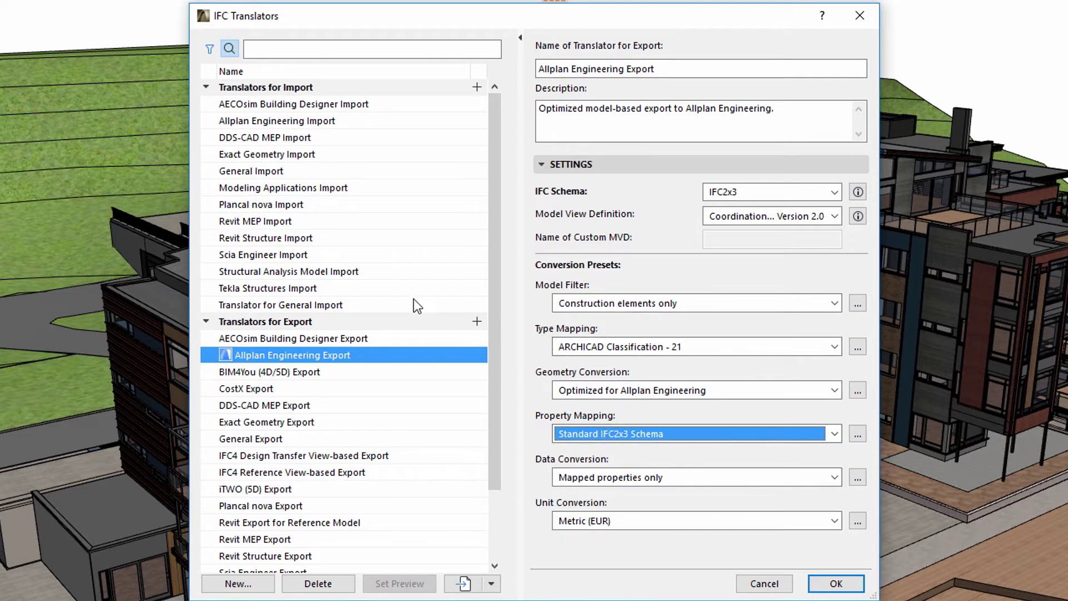
left_click(412, 272)
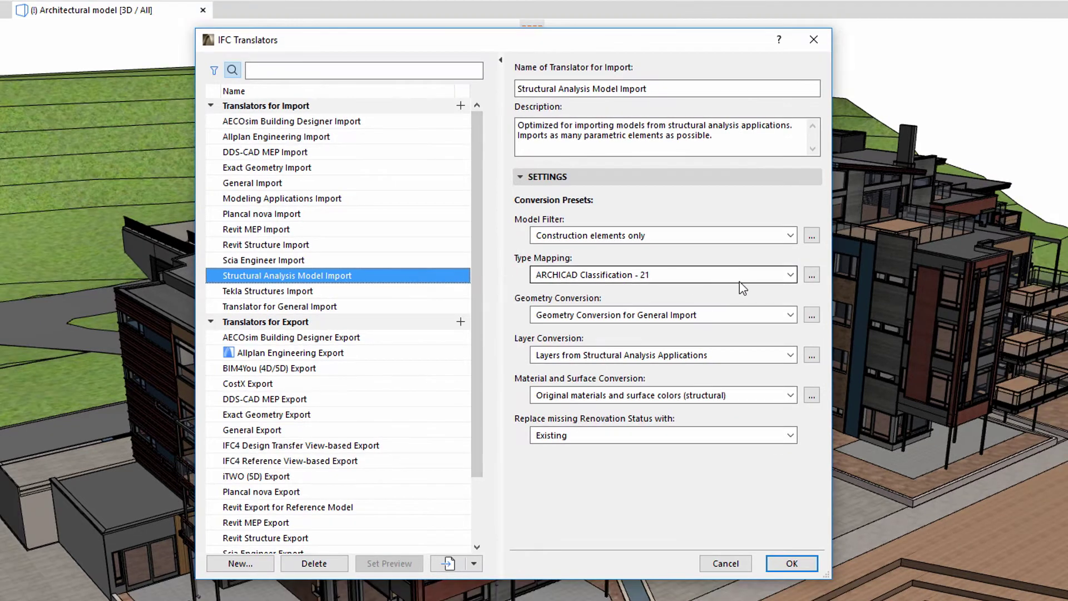
- Choose the ARCHICAD 20 Type Mapping for Import preset and show its IFC type mapping table
left_click(812, 275)
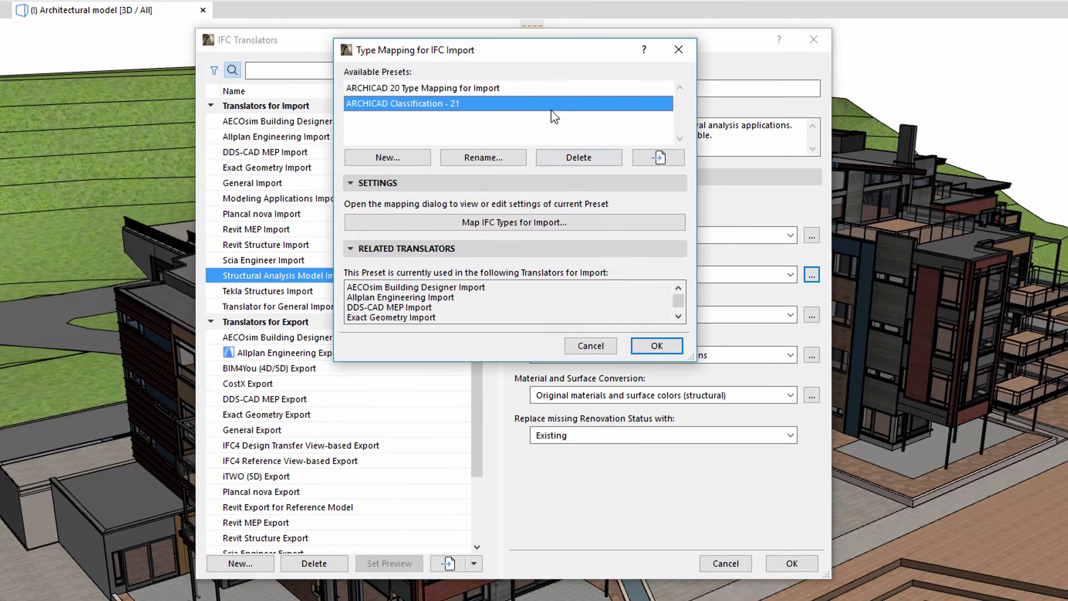
left_click(541, 89)
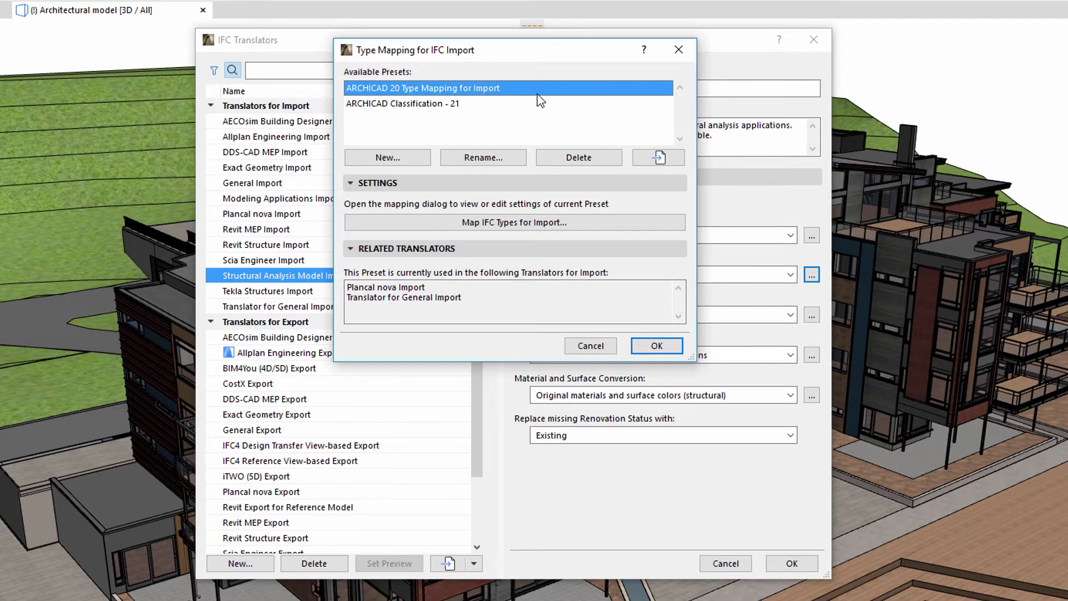
left_click(532, 224)
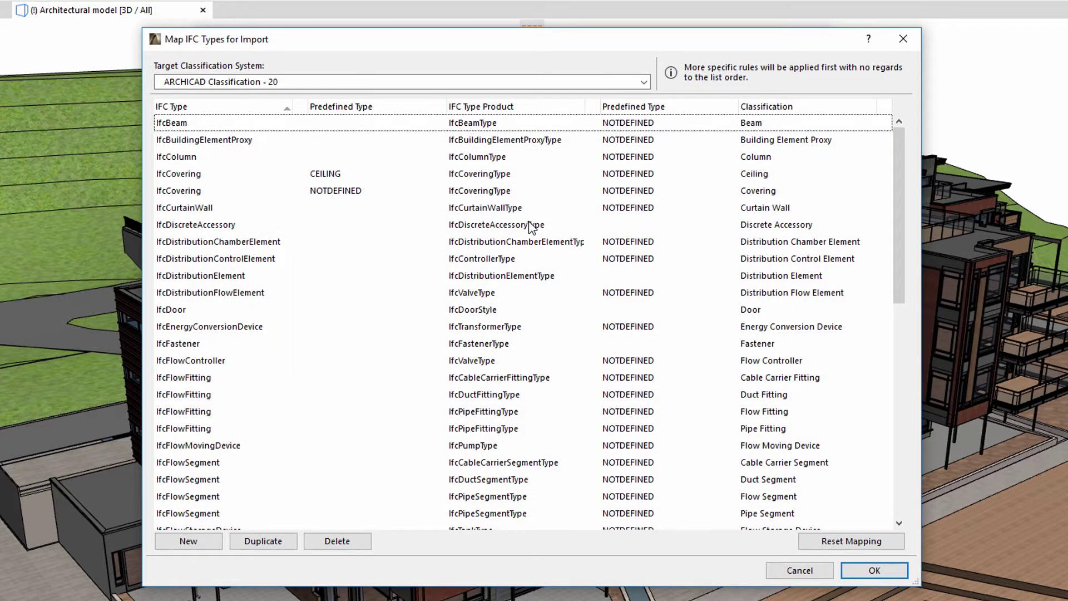
left_click(248, 173)
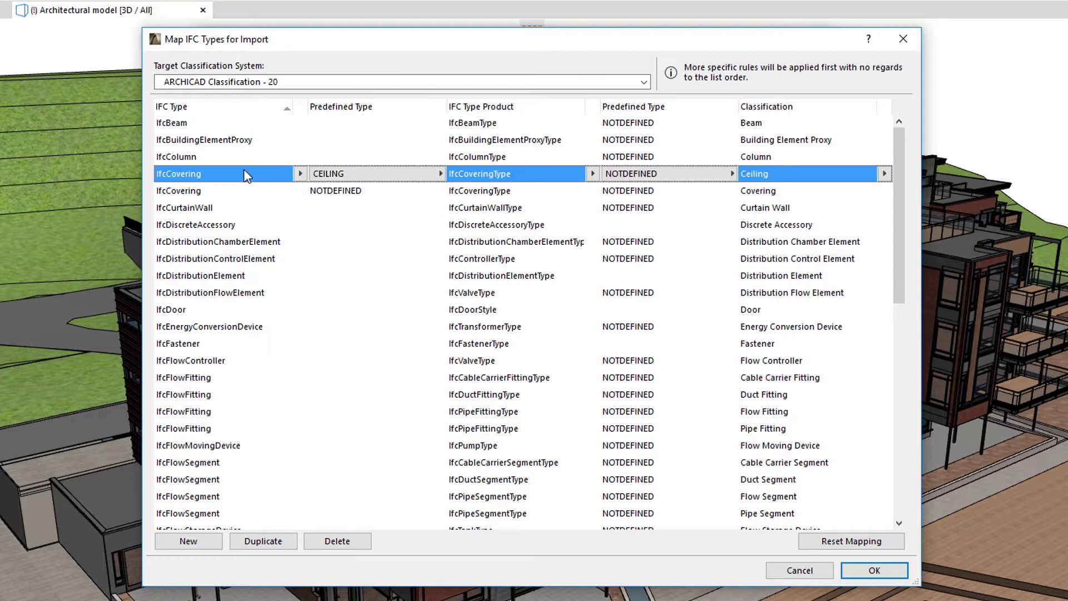
left_click(251, 158)
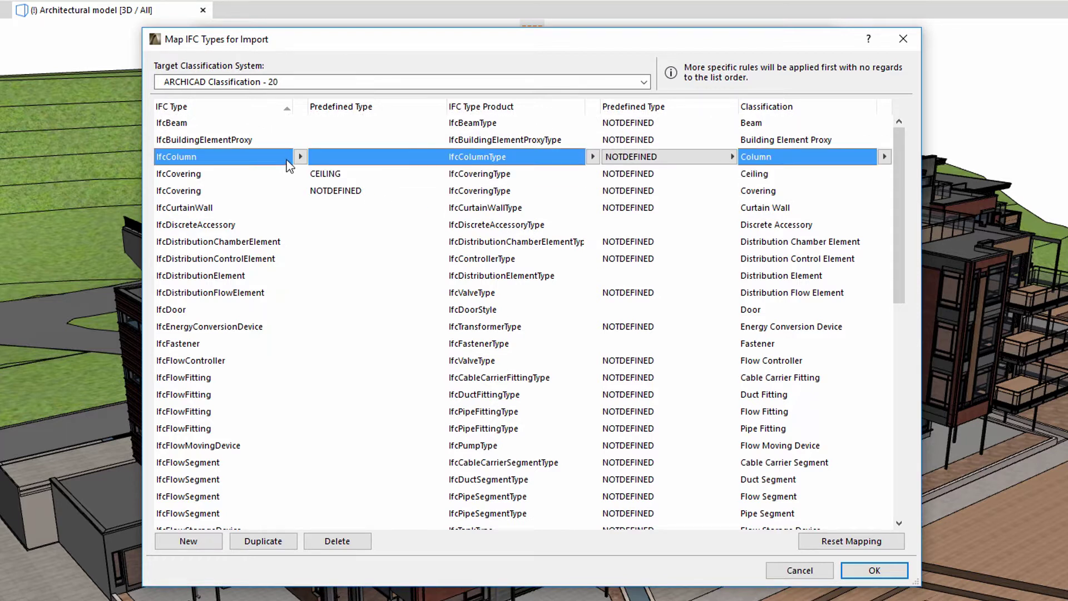
left_click(300, 157)
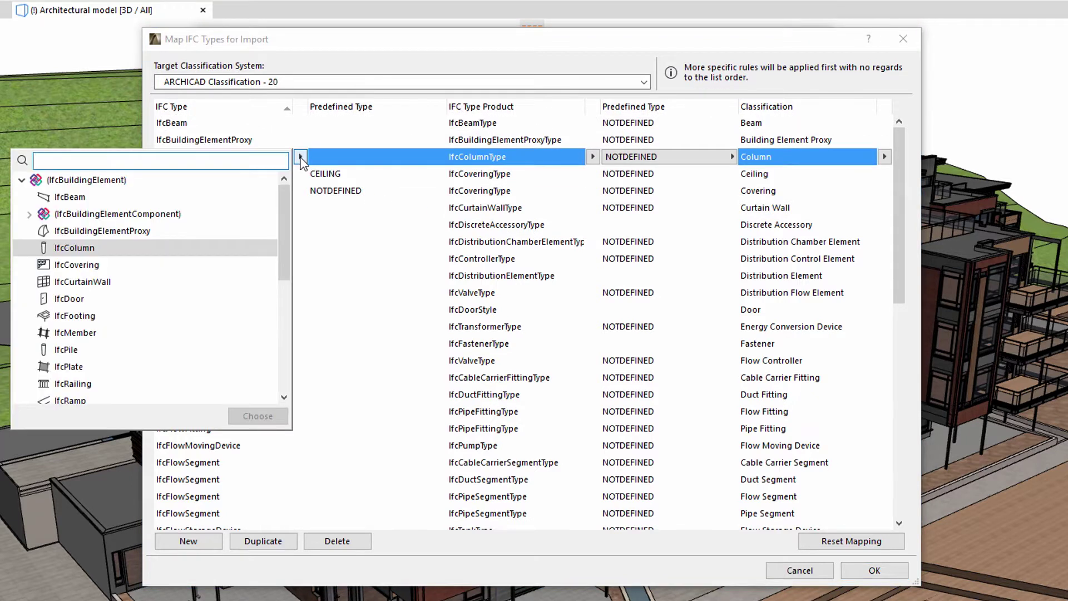
left_click(301, 158)
left_click(400, 224)
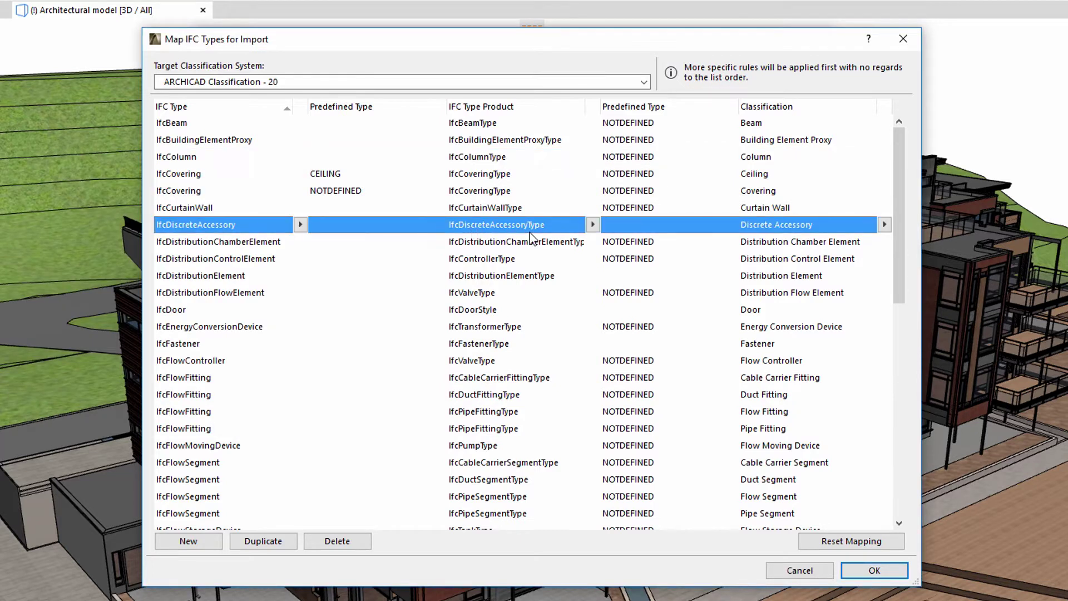
left_click(593, 224)
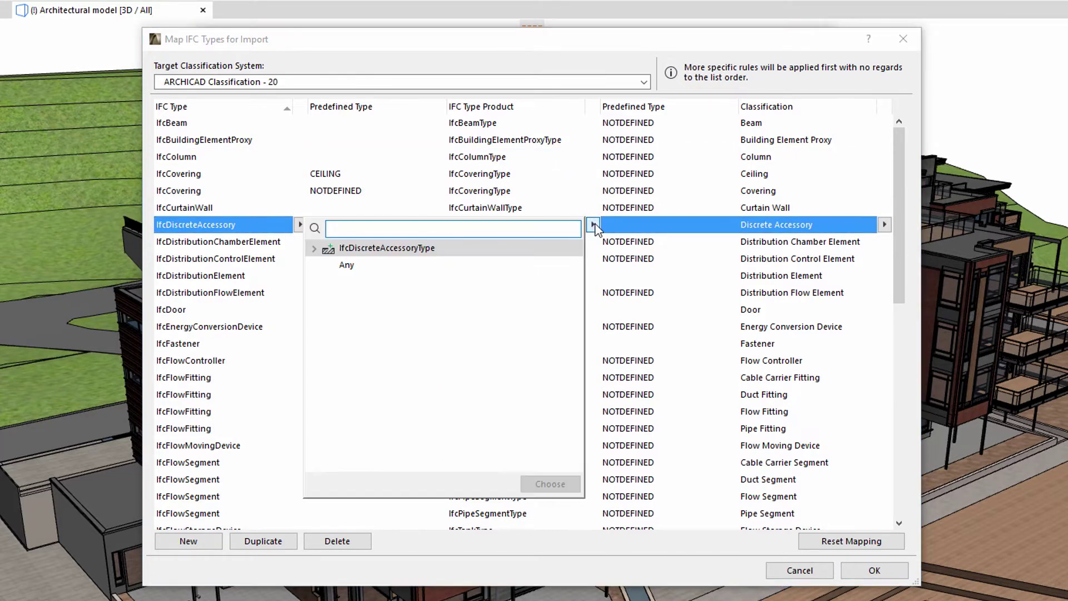
left_click(594, 225)
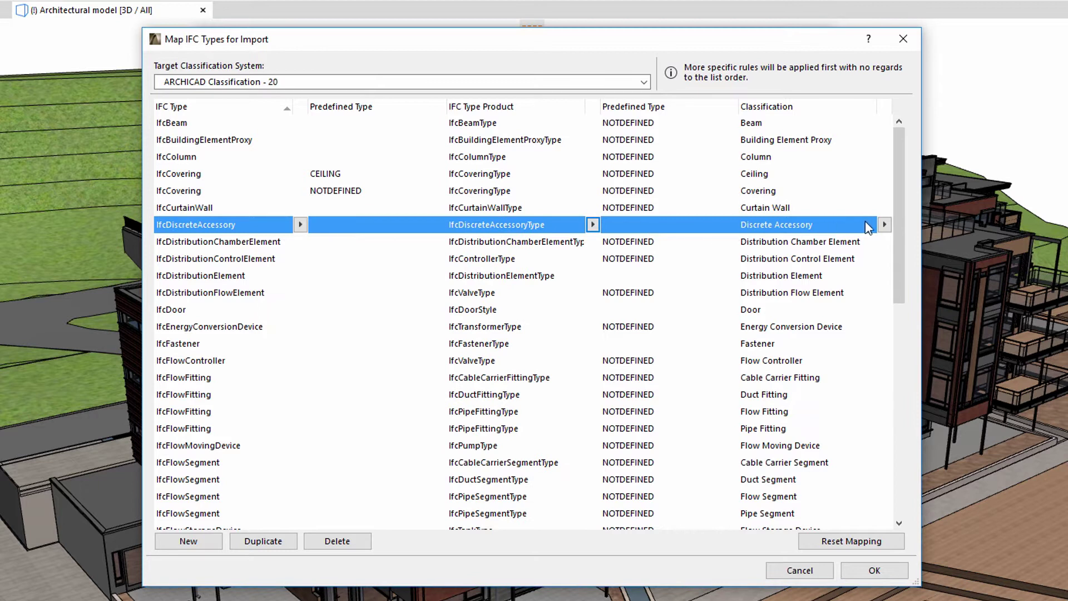
left_click(885, 225)
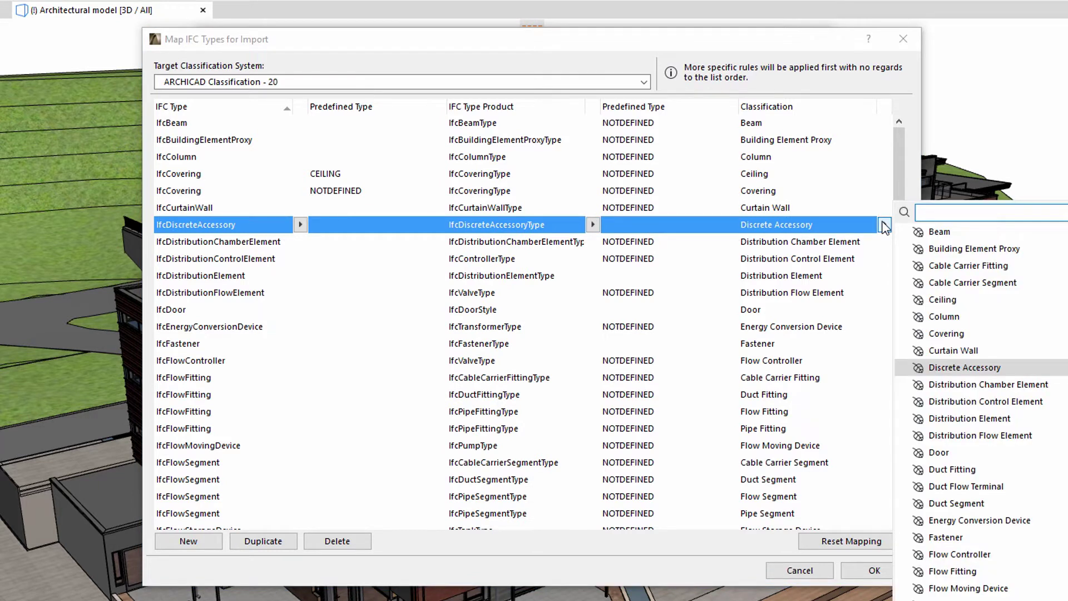
left_click(885, 224)
left_click_drag(898, 167, 898, 288)
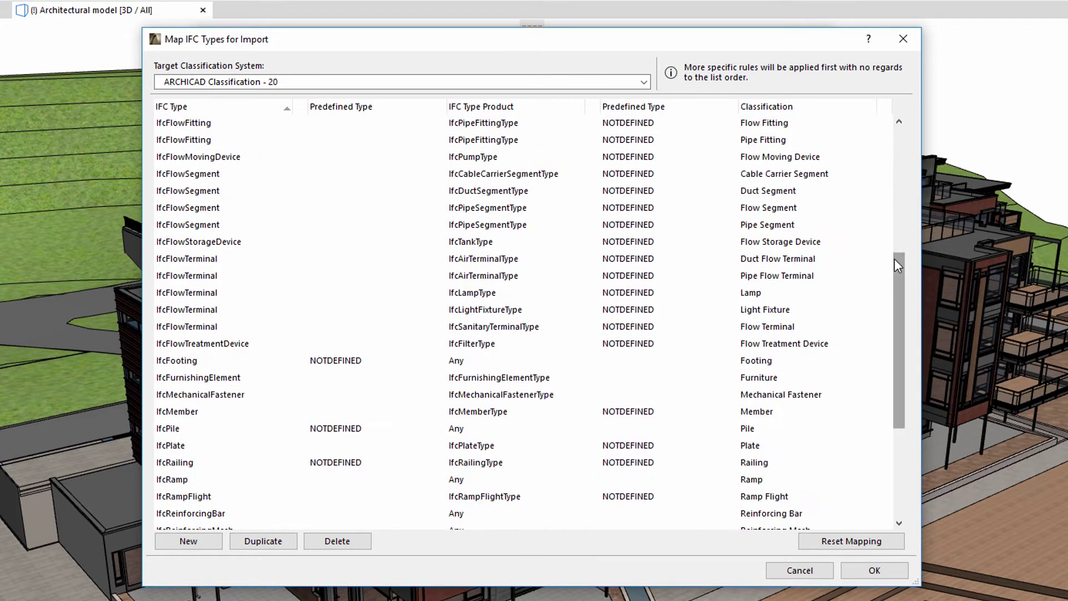
- Leave the import type mapping table and presets, returning to the Allplan Engineering Export translator
left_click(903, 39)
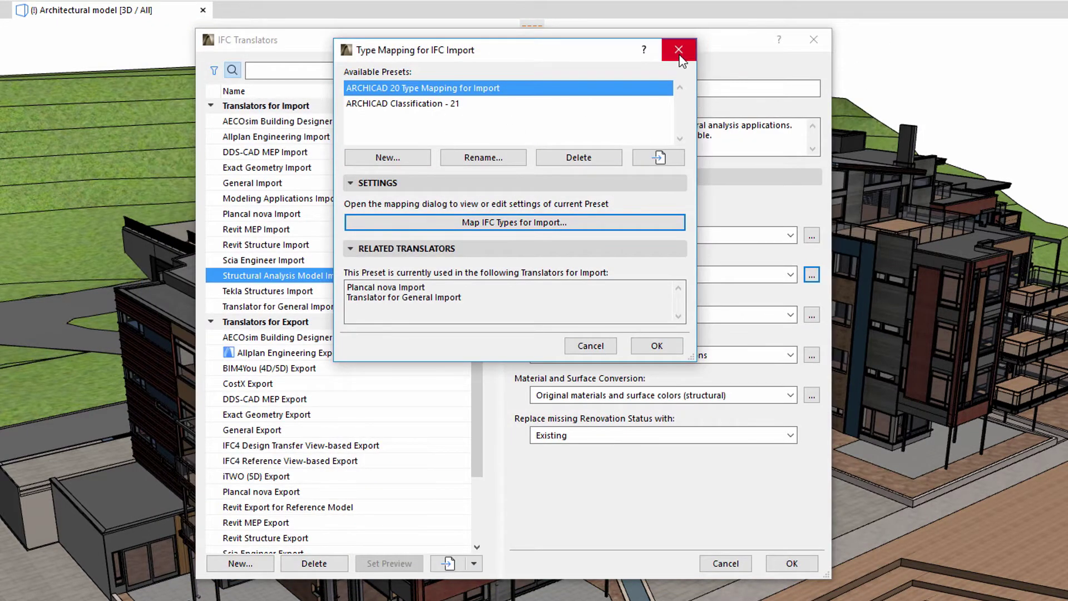
left_click(678, 49)
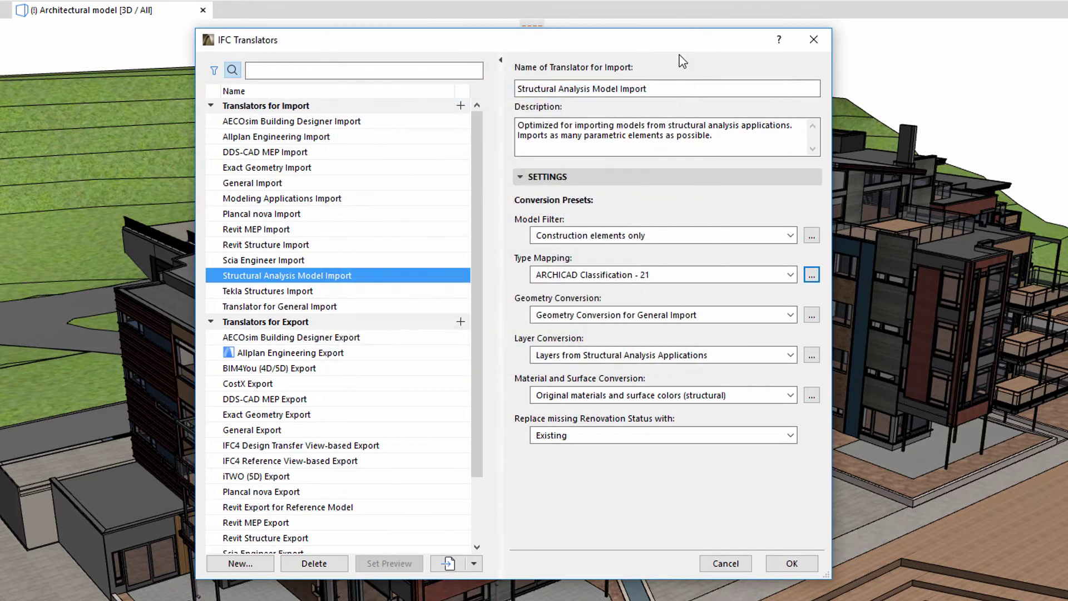
left_click(419, 353)
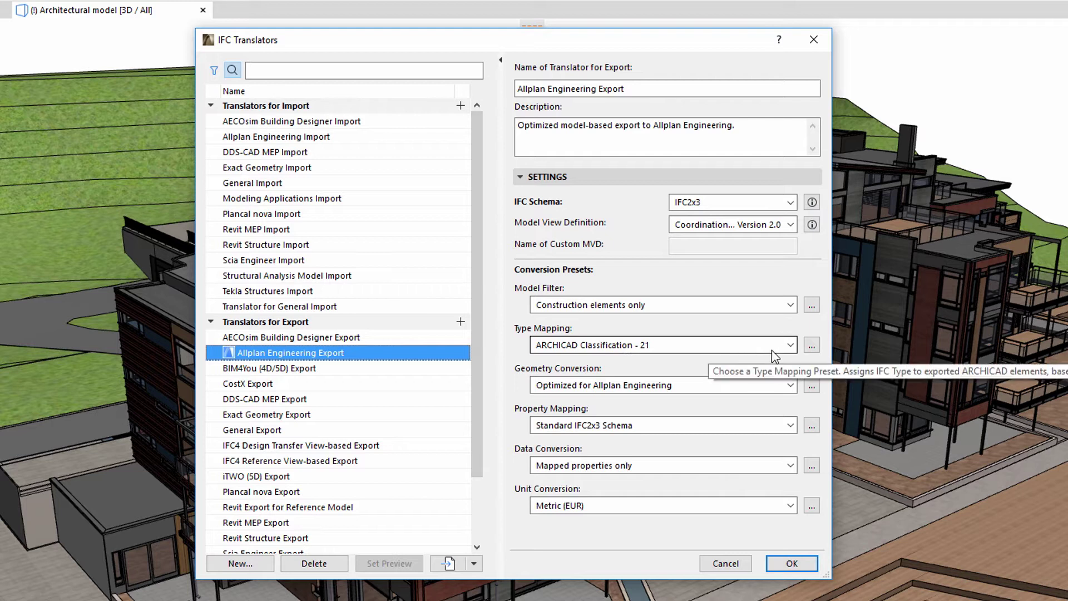
- From the export type mapping presets, show the ARCHICAD Classification - 20 to IFC type table
left_click(812, 346)
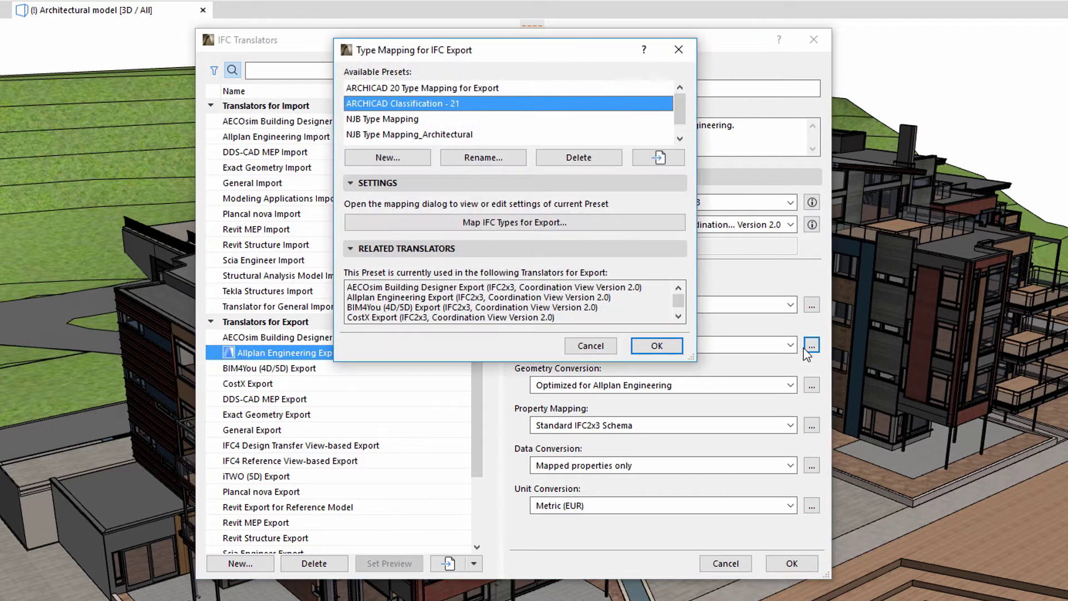
left_click(652, 222)
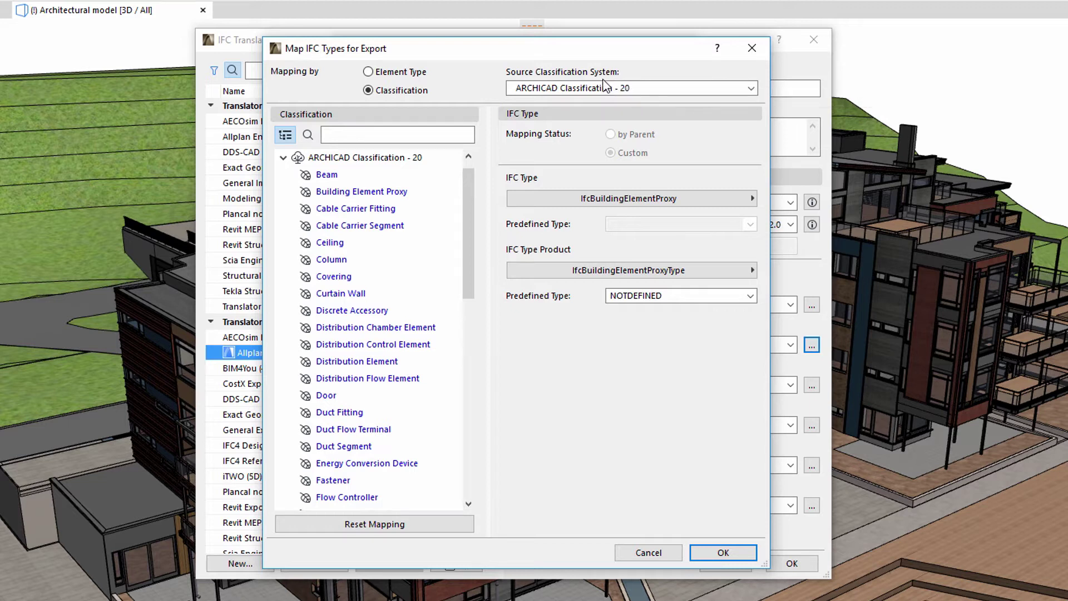
- Give Ceiling a Custom mapping status, check its IFC Type and Type Product lists, then map by Element Type
left_click(356, 209)
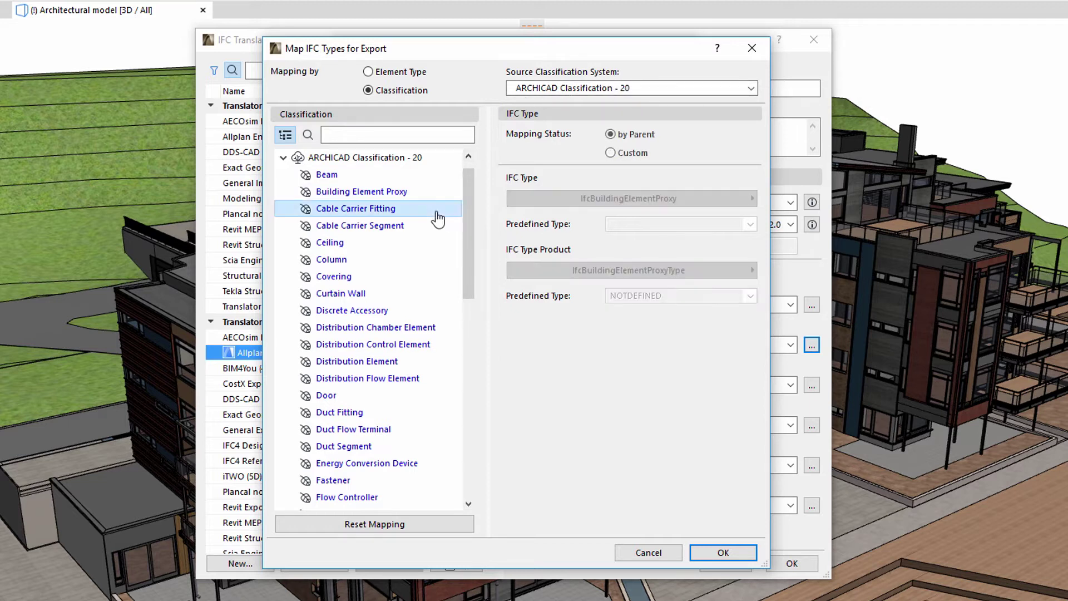
left_click(427, 242)
left_click(612, 153)
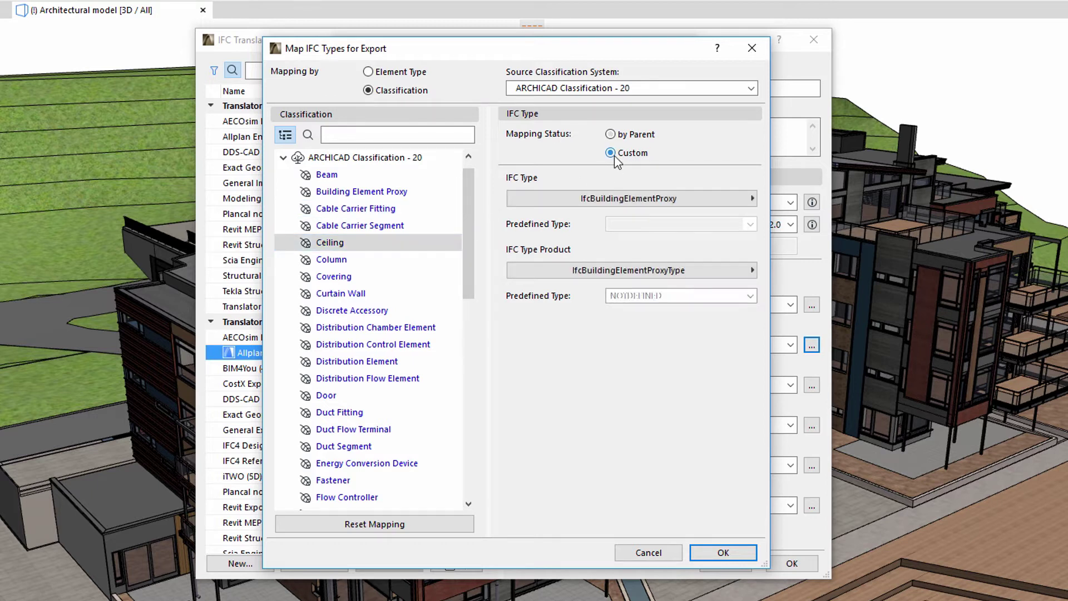
left_click(633, 199)
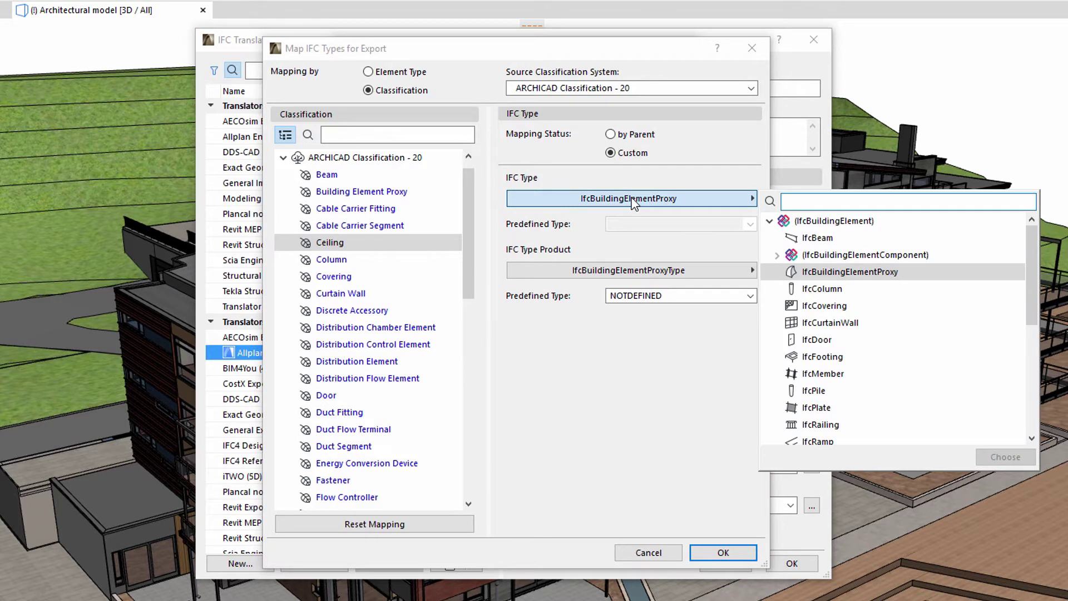
left_click(633, 201)
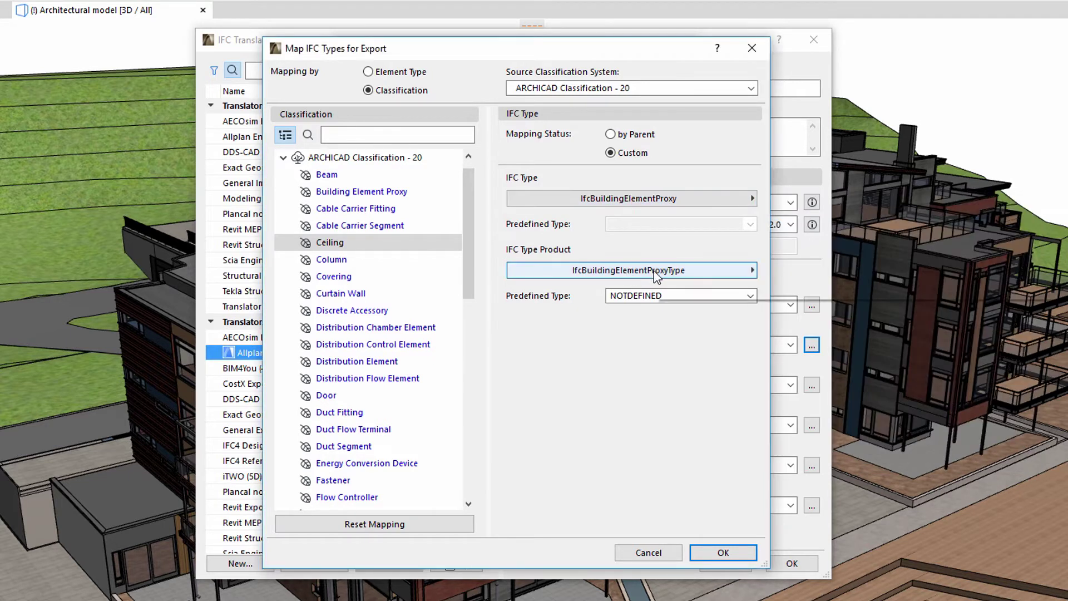
left_click(635, 270)
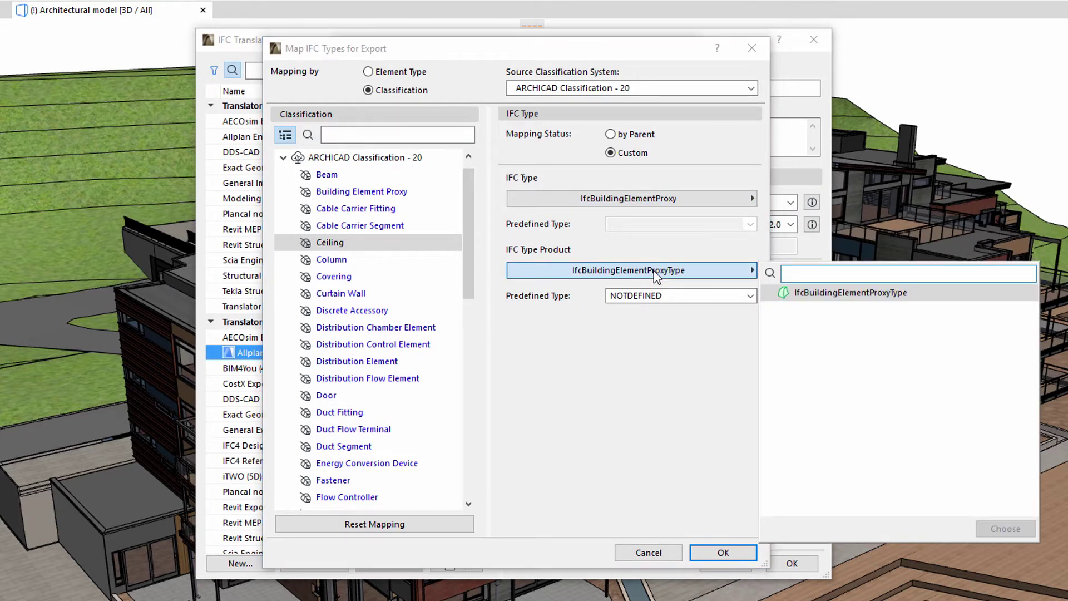
left_click(657, 277)
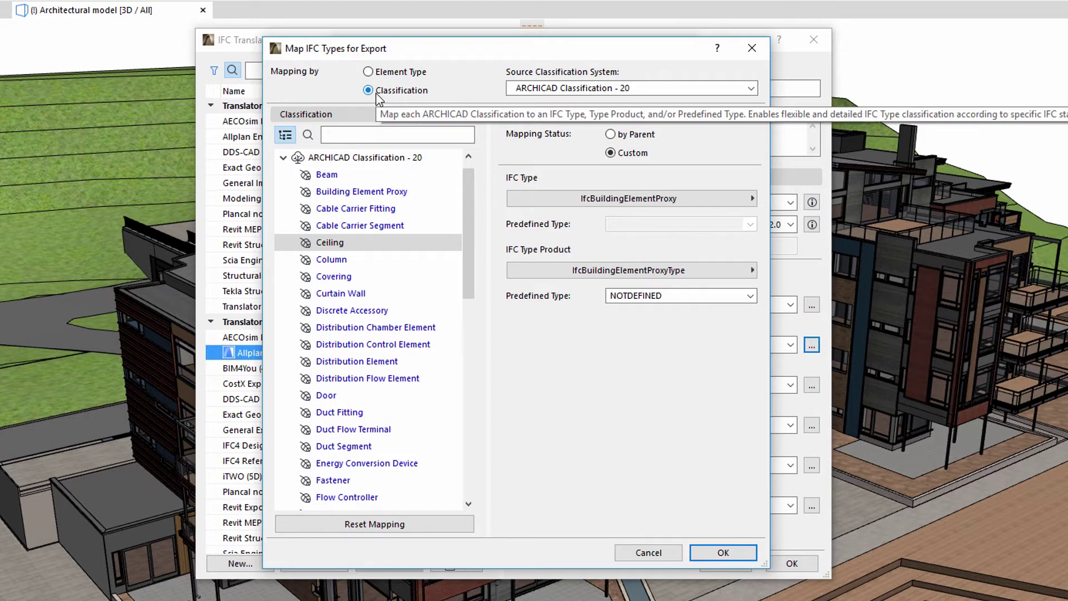
left_click(368, 72)
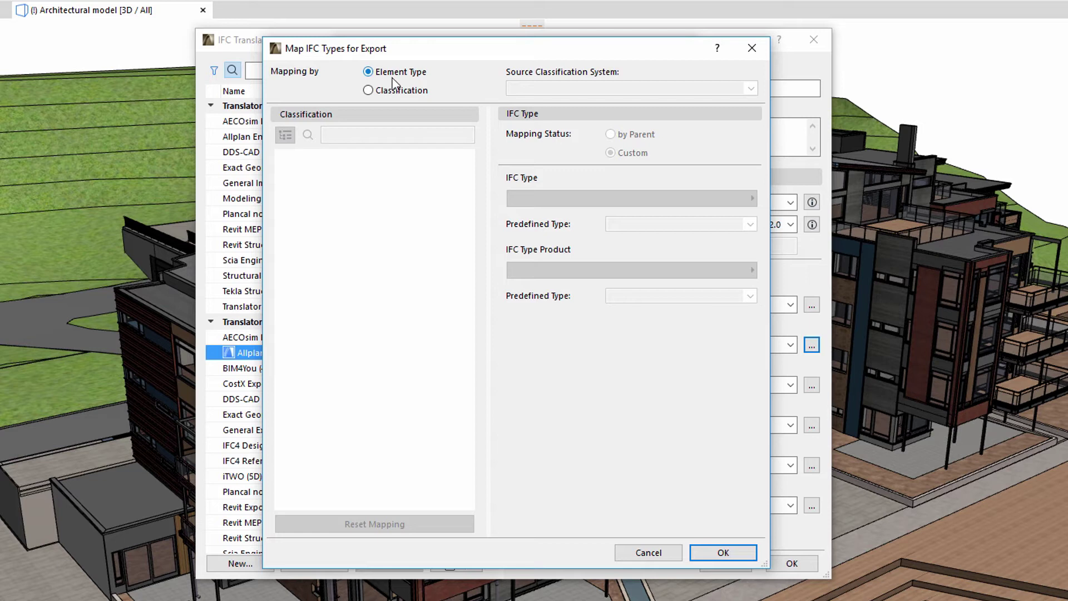
- Leave the type mapping dialogs and show Map IFC Properties for Export for the Standard IFC2x3 Schema preset
left_click(754, 49)
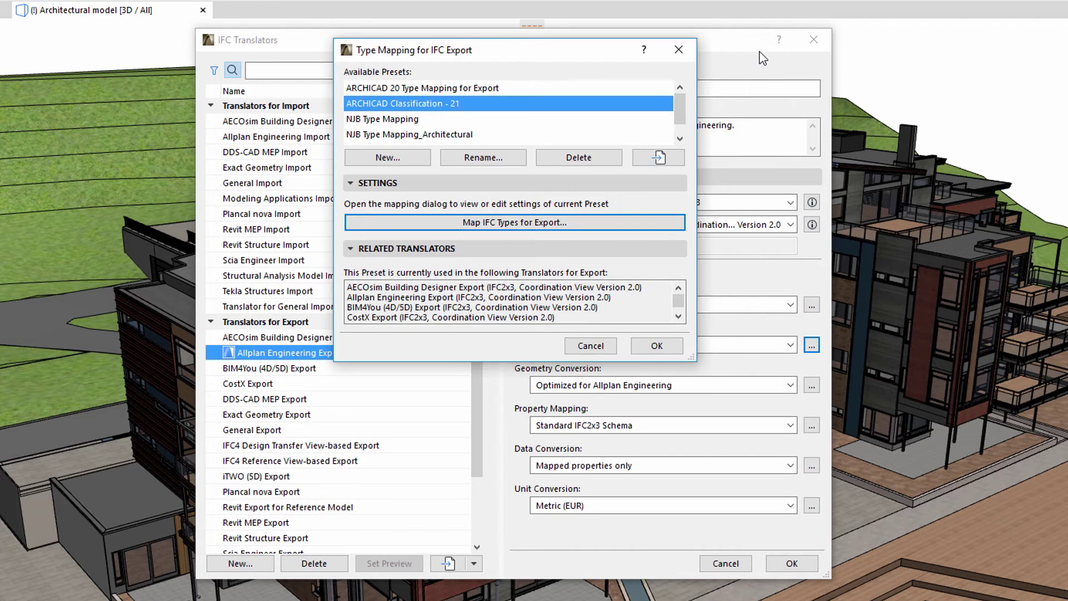
left_click(679, 49)
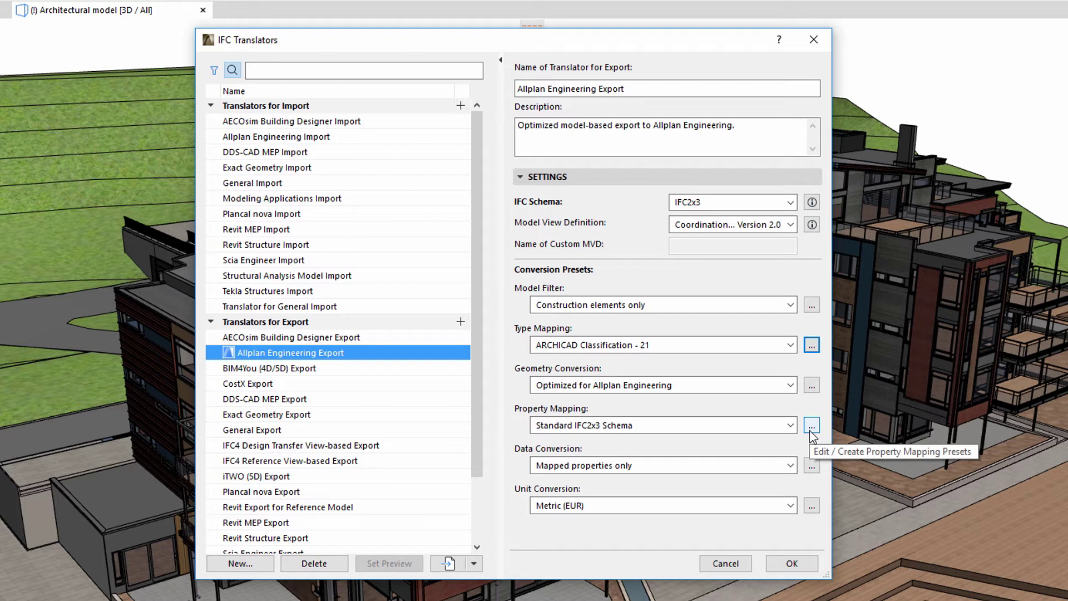
left_click(812, 426)
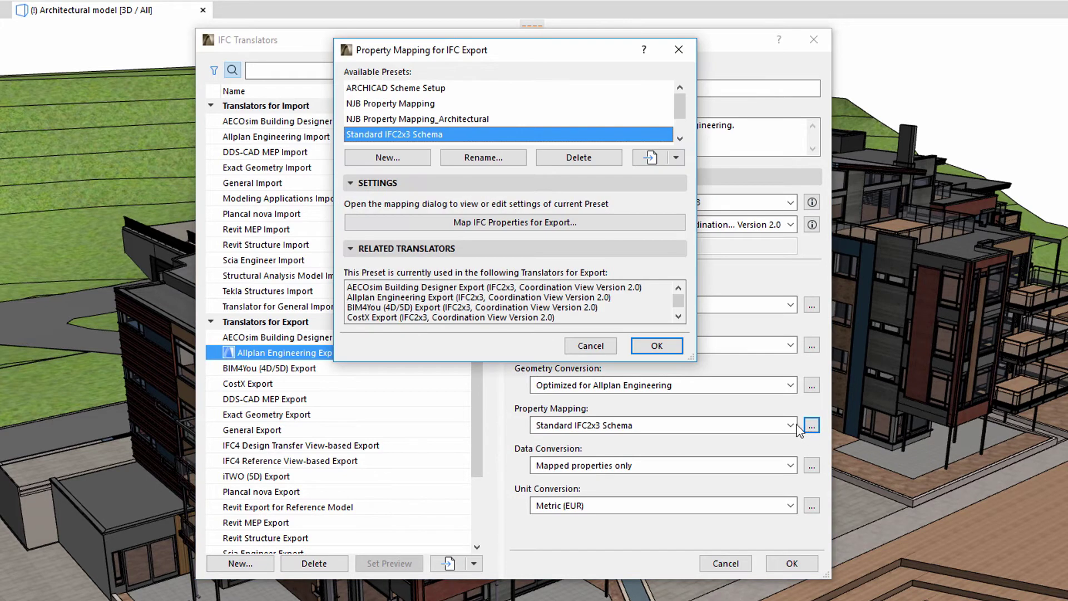
left_click(605, 224)
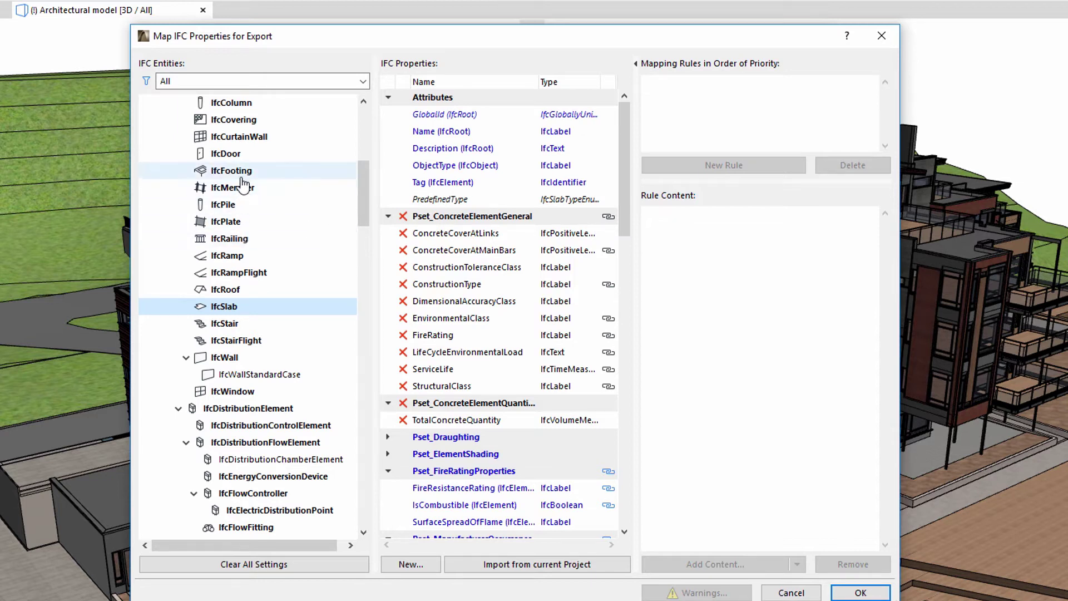
- Review IfcDoor's Pset_DoorCommon properties and the AcousticRating mapping rule
left_click(238, 153)
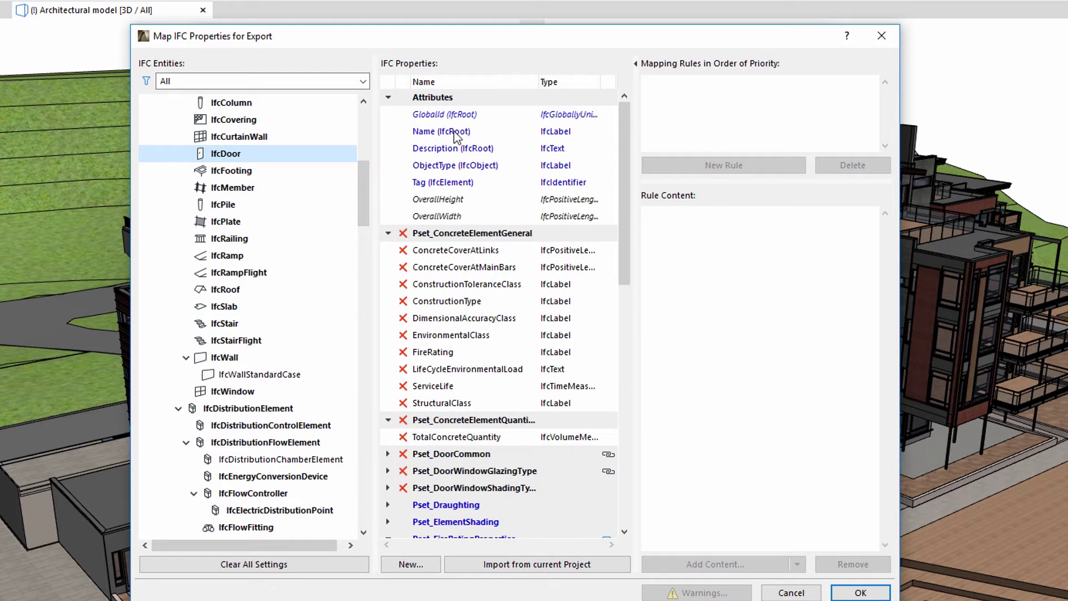
left_click(389, 236)
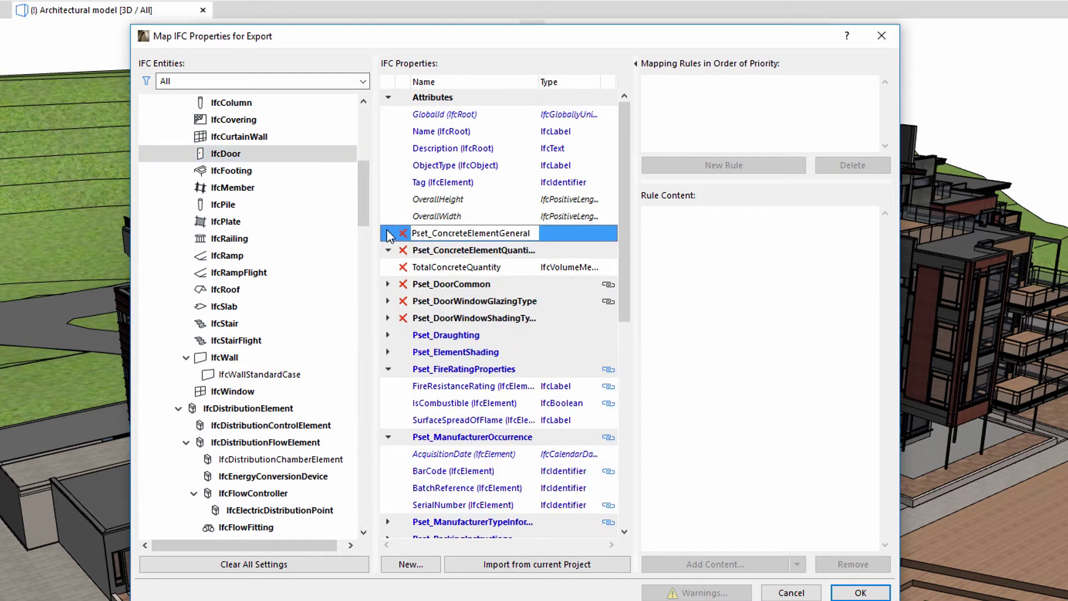
left_click(389, 284)
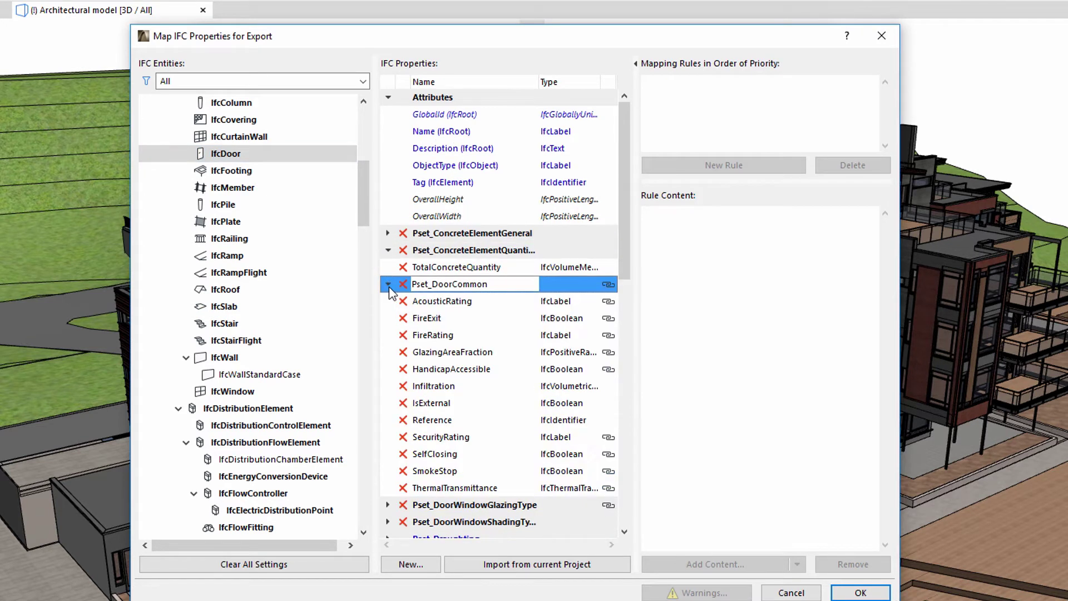
left_click(443, 301)
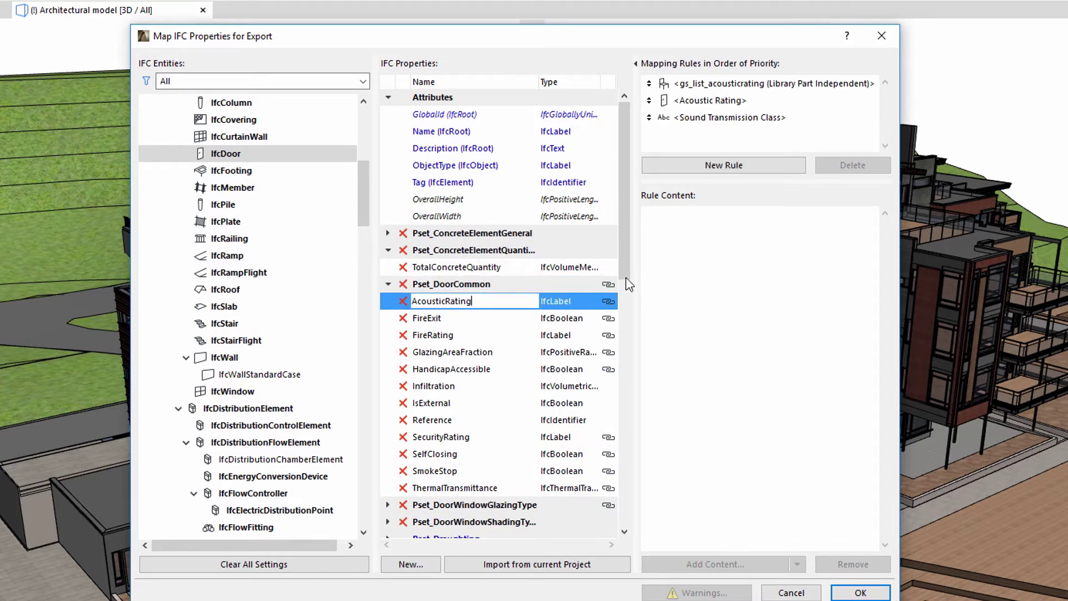
left_click_drag(367, 204, 365, 213)
- Review IfcStair's FireResistanceRating rule content, then leave the property mapping dialog
left_click(287, 289)
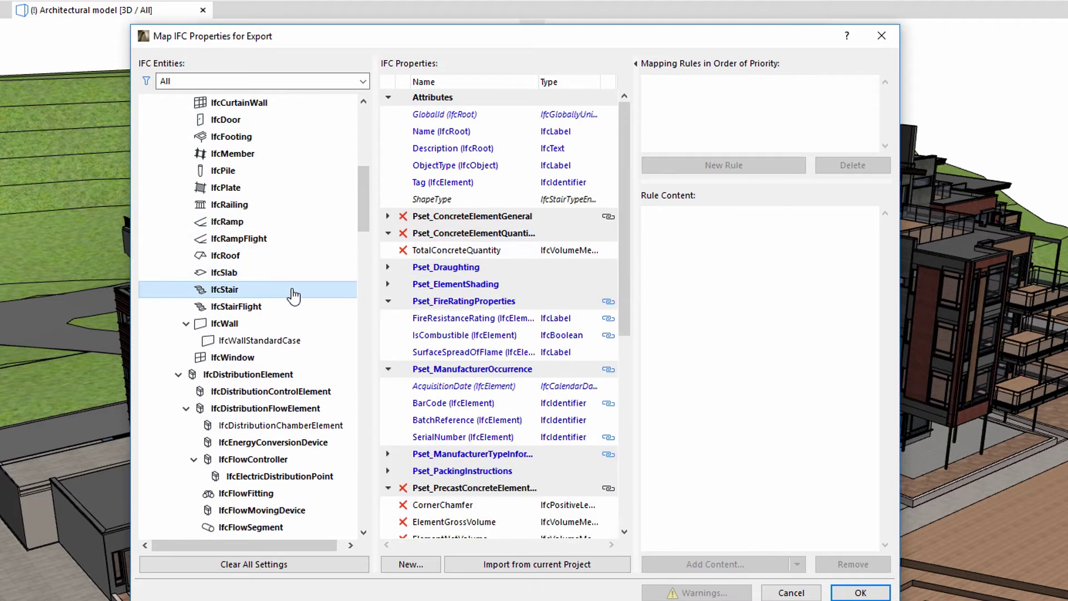
left_click(475, 318)
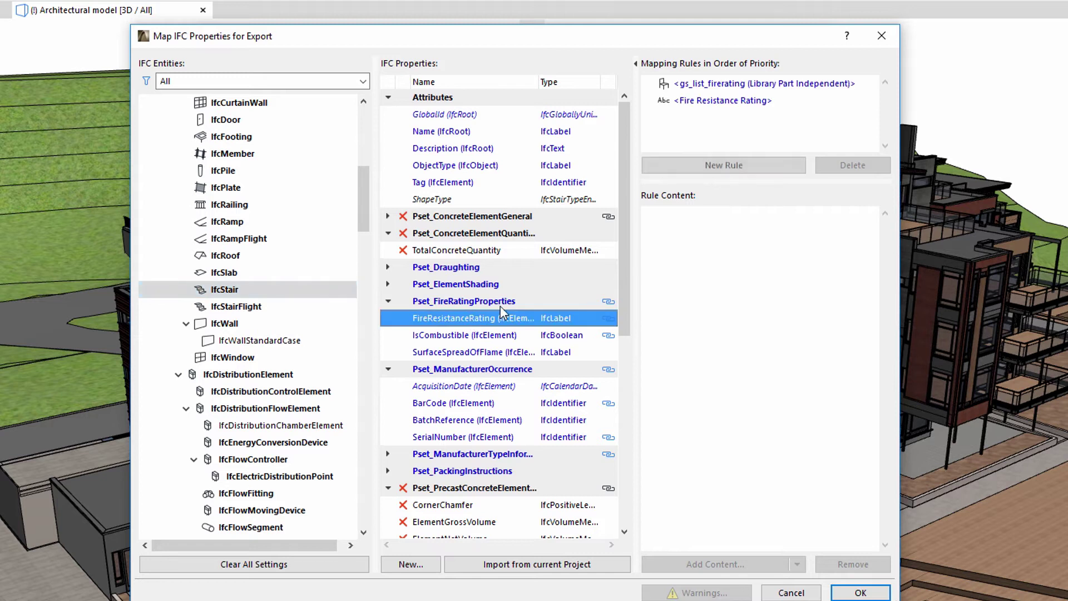
left_click(739, 101)
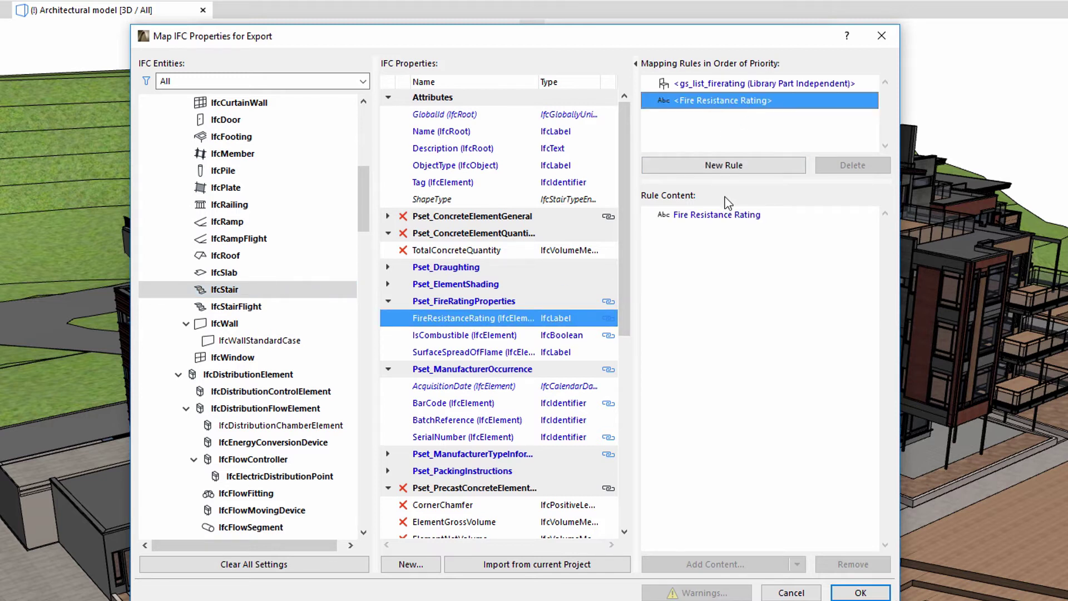
left_click(728, 219)
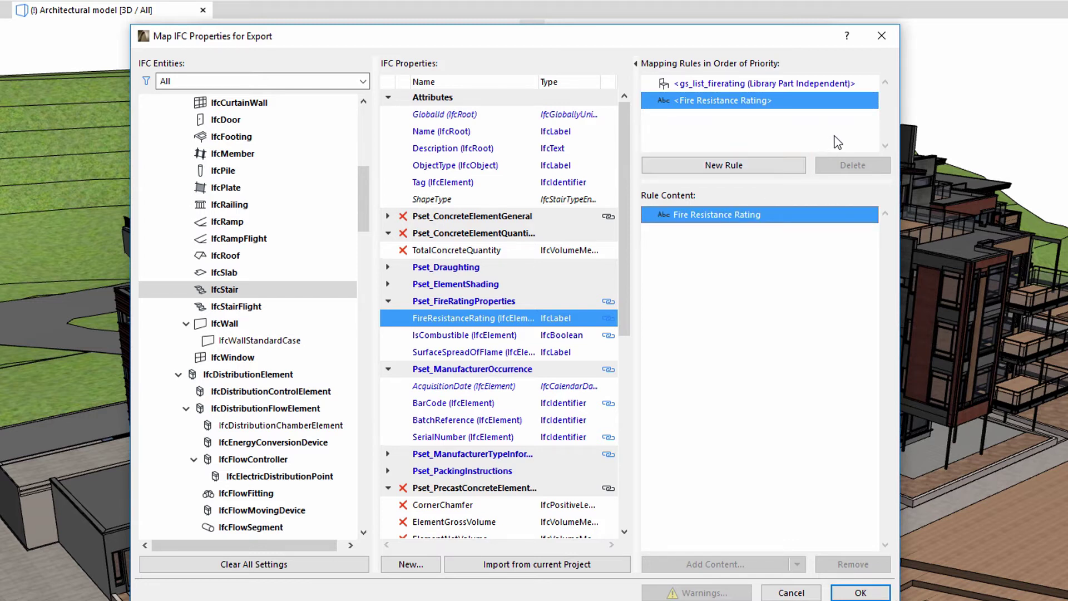
left_click(882, 35)
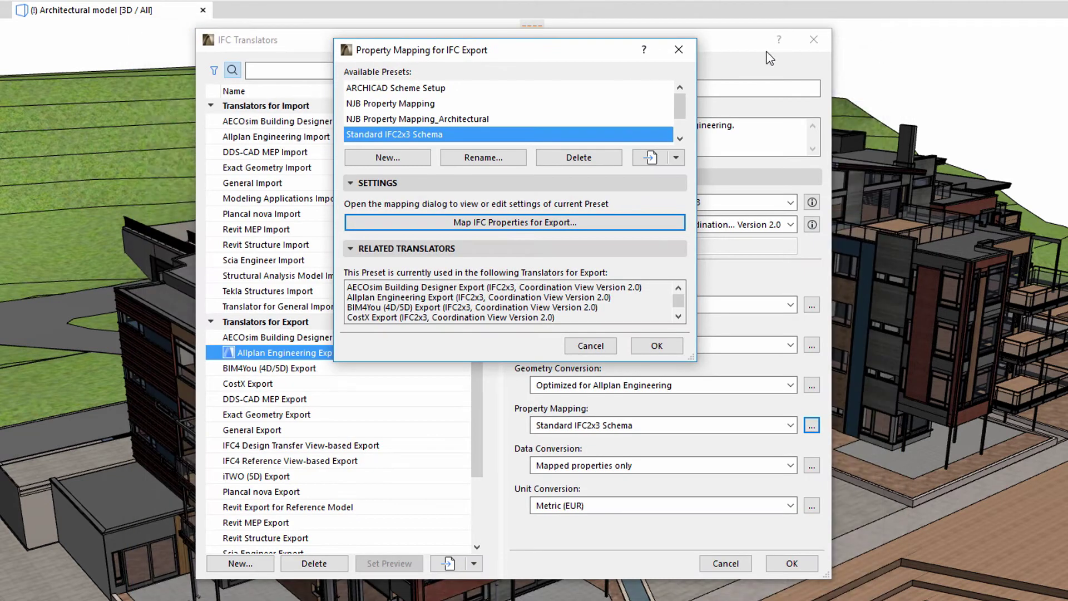
- Return to the translator list, select General Export and make it the preview translator
left_click(679, 51)
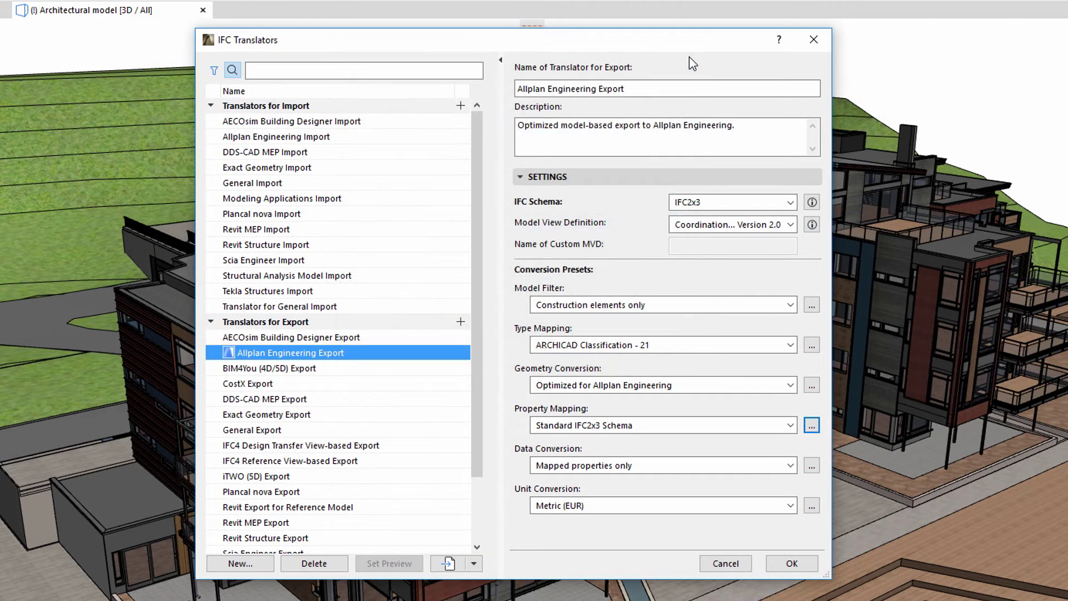
left_click(402, 431)
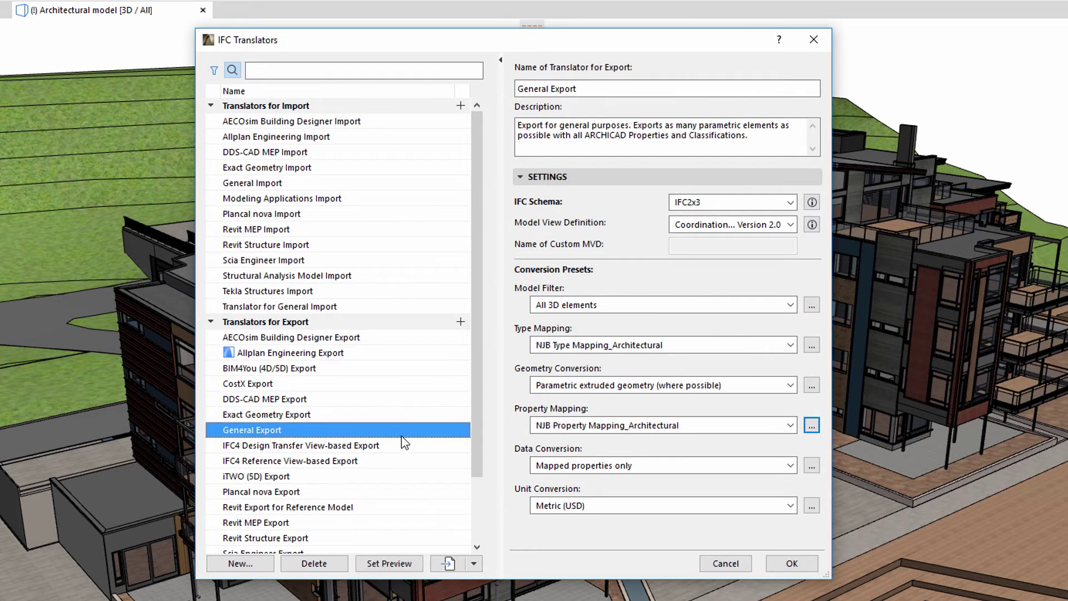
left_click(389, 563)
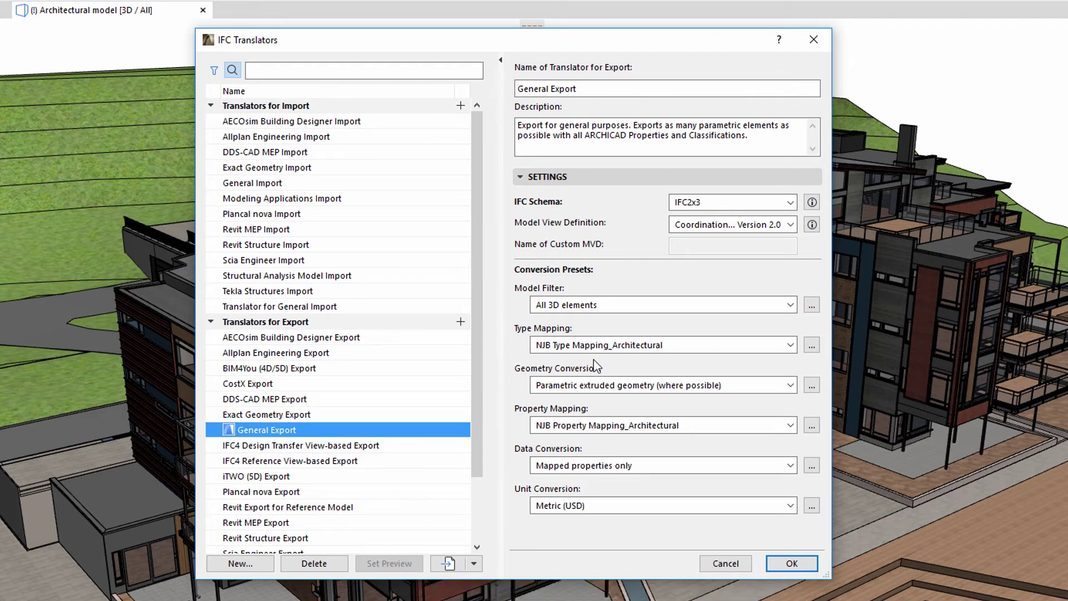
- Check that Slab maps to IfcSlab with FLOOR type, then accept the type mapping and preset unchanged
left_click(812, 344)
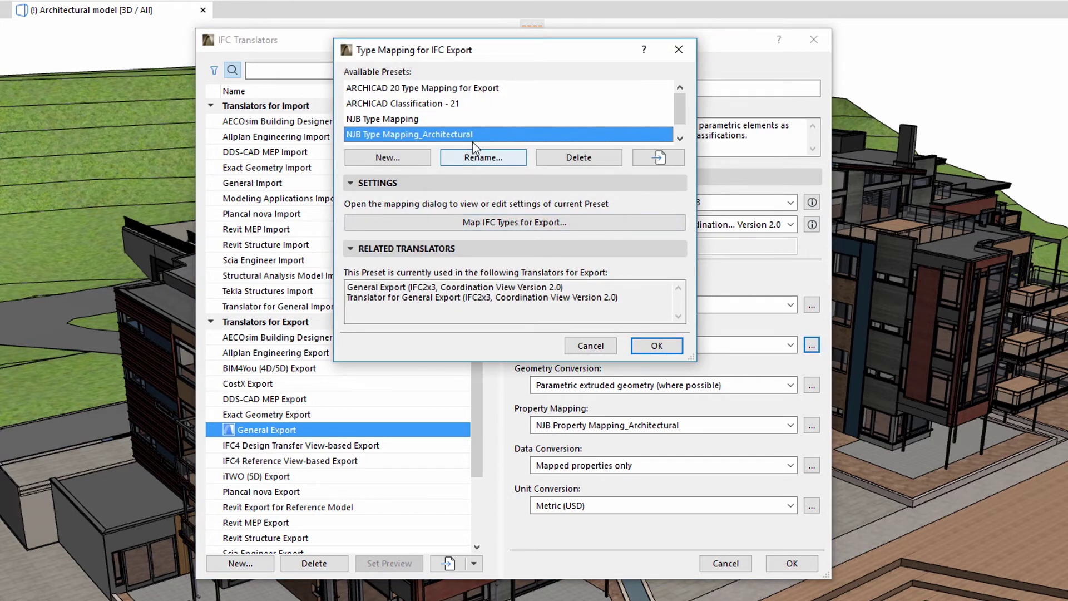
left_click(542, 219)
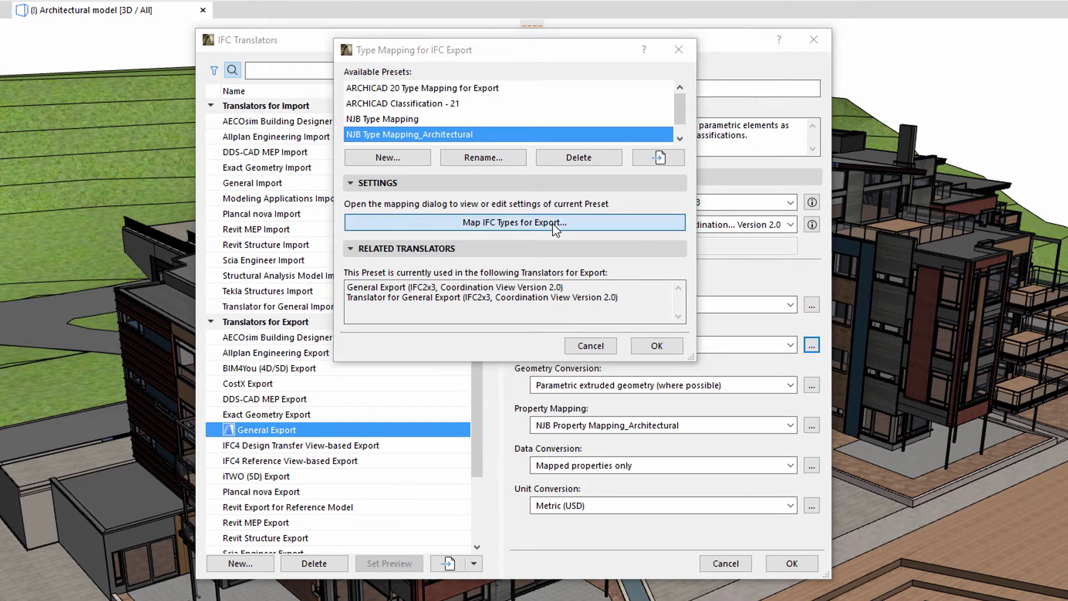
scroll(470, 256, "down", 1)
left_click_drag(471, 266, 467, 417)
left_click(407, 464)
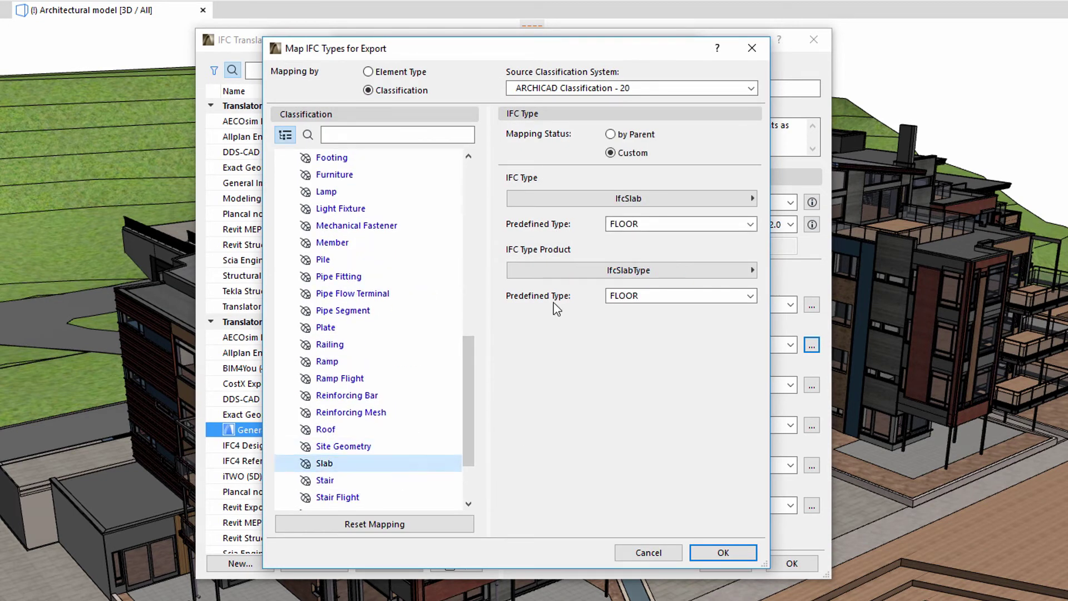
left_click(649, 203)
left_click(649, 200)
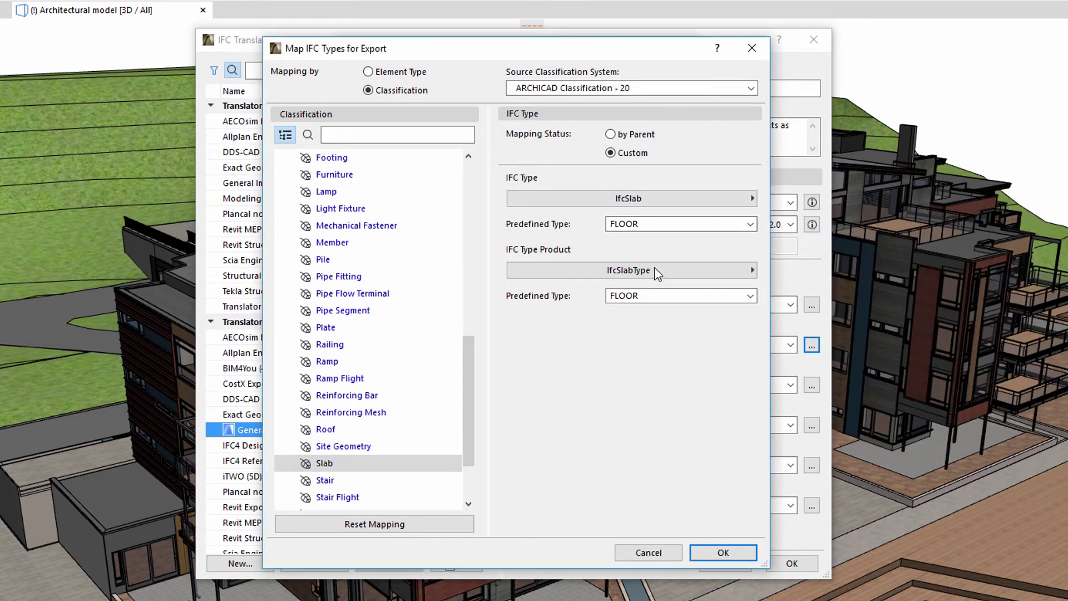
left_click(723, 553)
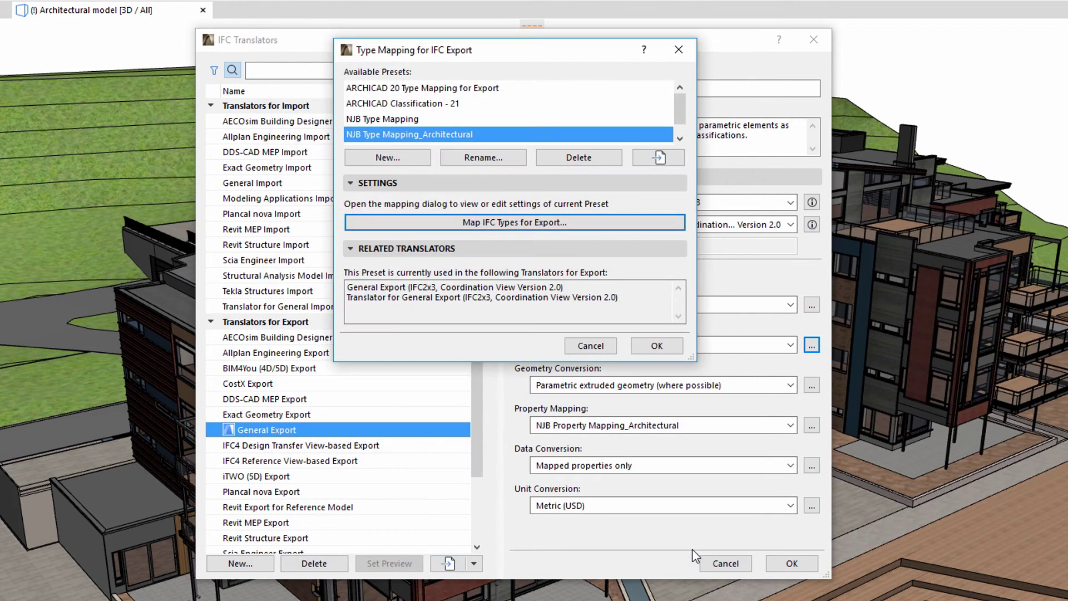
left_click(657, 345)
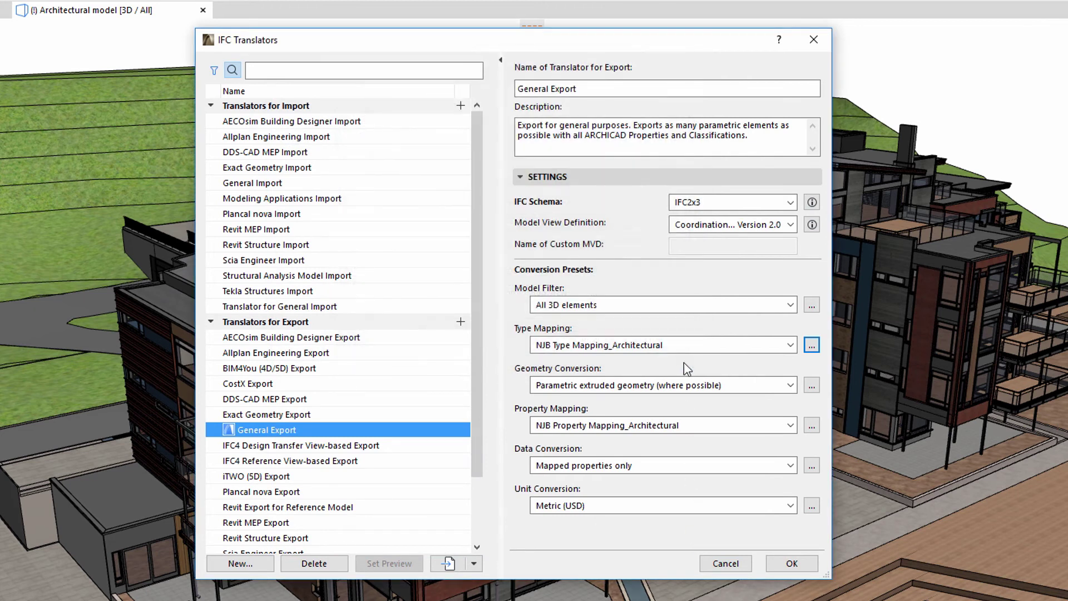
- Bring up the IfcSlab export property mapping of the NJB Property Mapping_Architectural preset
left_click(812, 426)
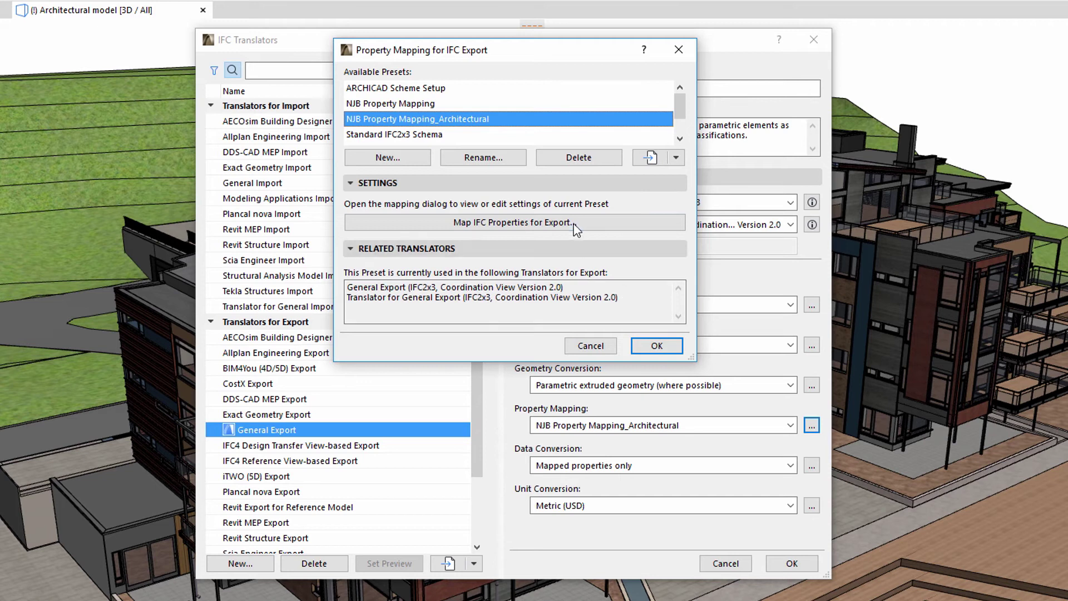
left_click(576, 229)
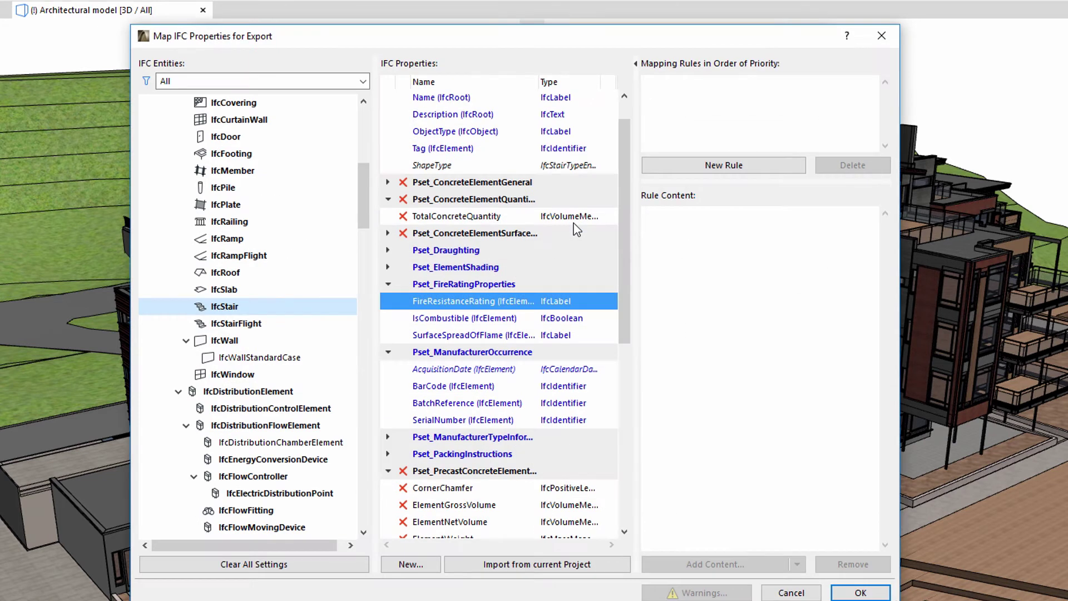
left_click(269, 294)
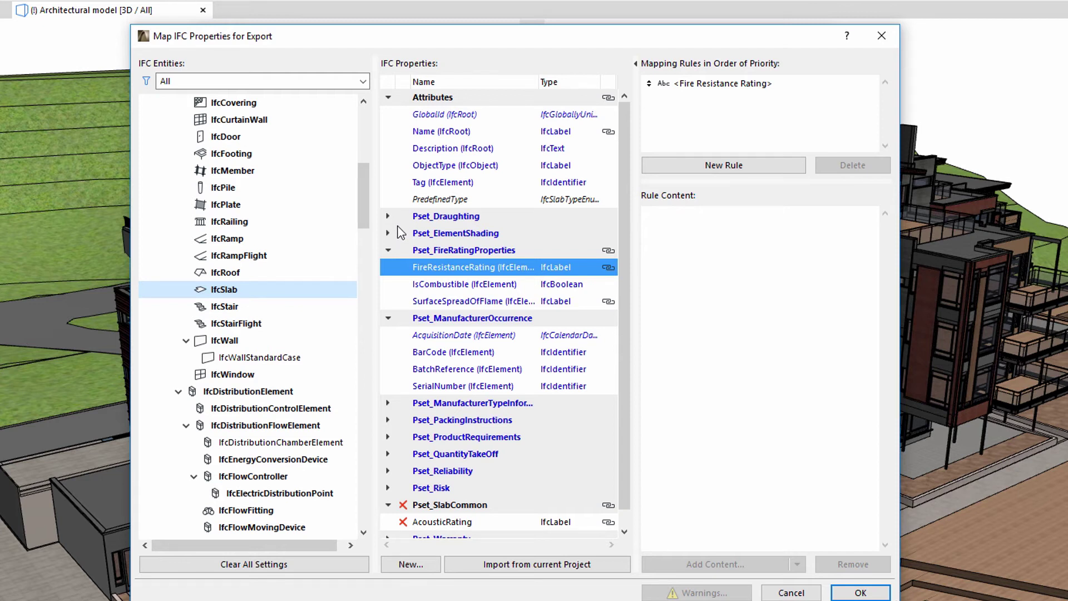
- Inspect the rules behind Name, FireResistanceRating, SurfaceSpreadOfFlame and AcousticRating, then close the editor unchanged
left_click(594, 132)
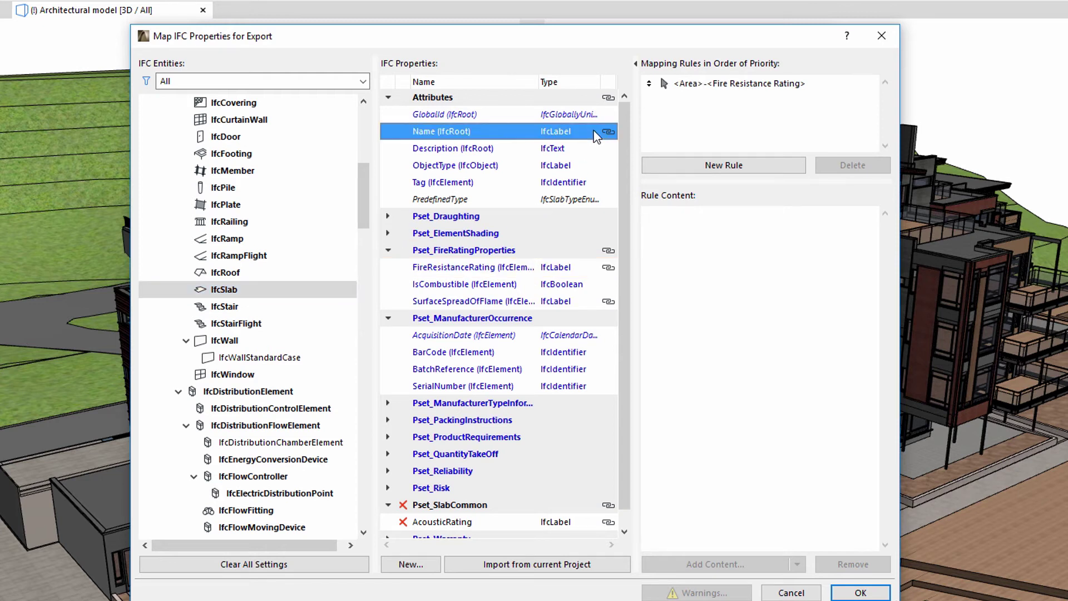
left_click(578, 268)
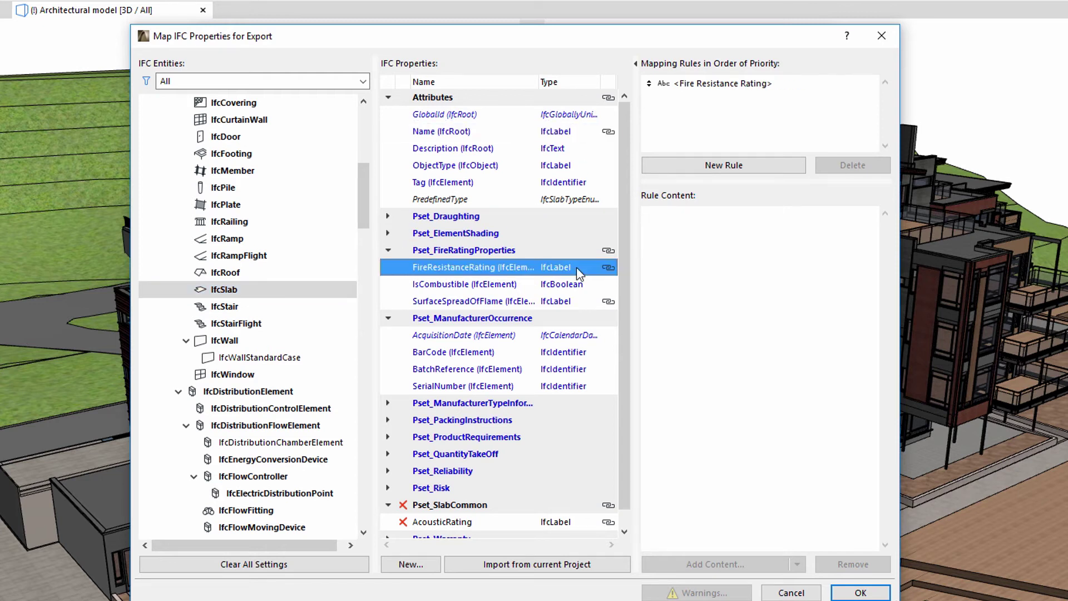
left_click(582, 302)
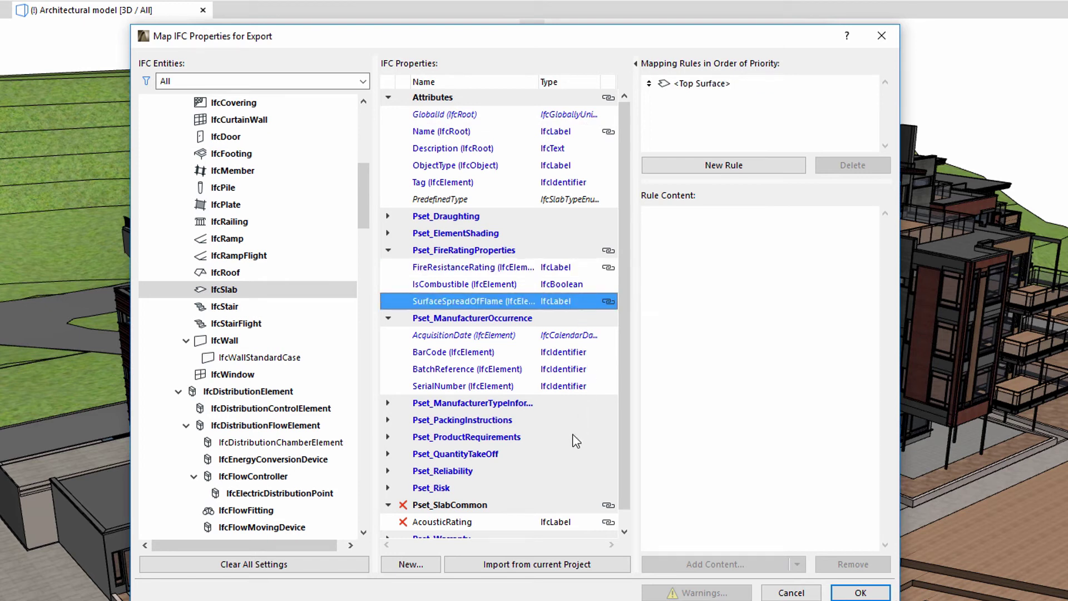
left_click(529, 524)
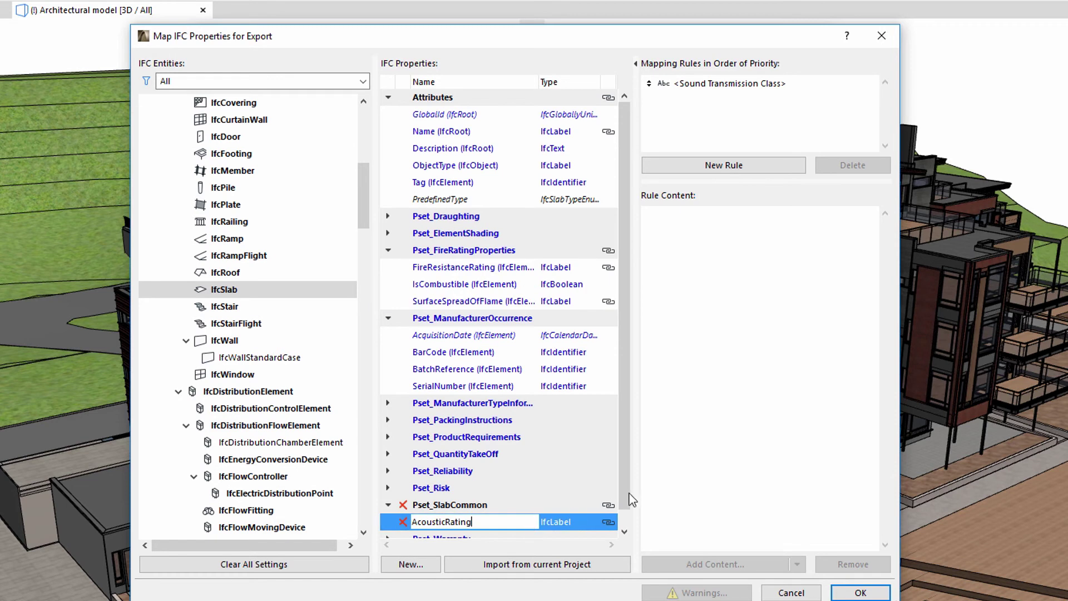
scroll(630, 493, "down", 1)
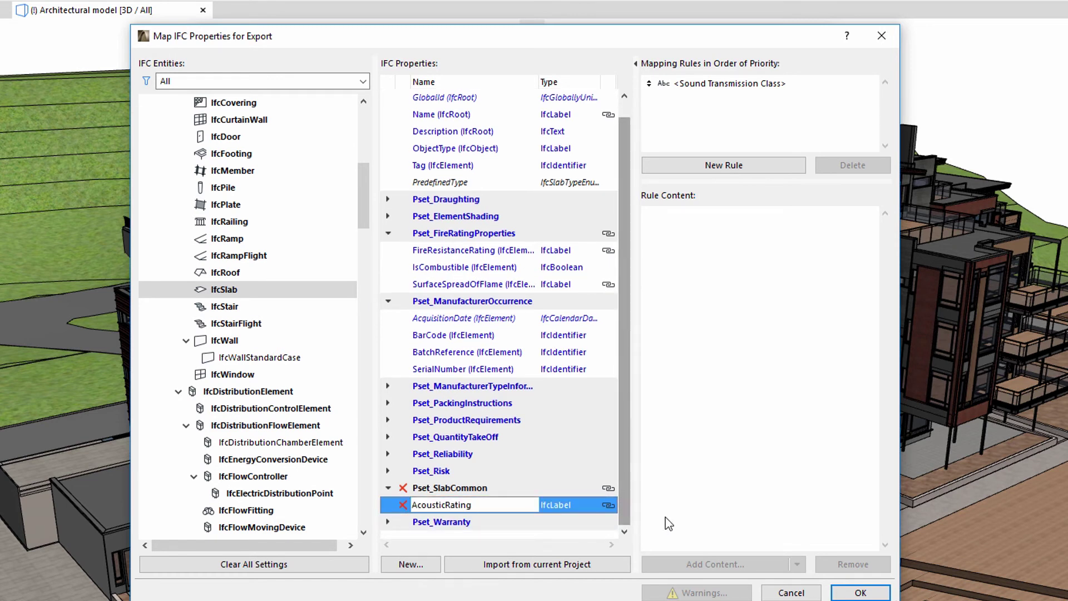
left_click(859, 593)
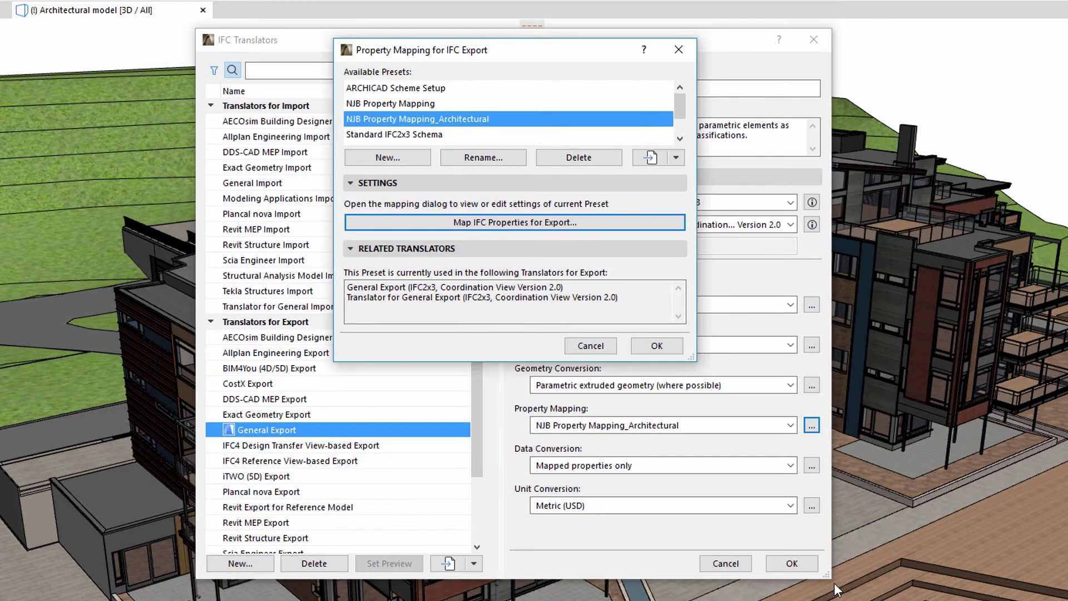
- Dismiss the mapping presets and IFC Translators dialogs, then select a balcony slab in 3D
left_click(657, 345)
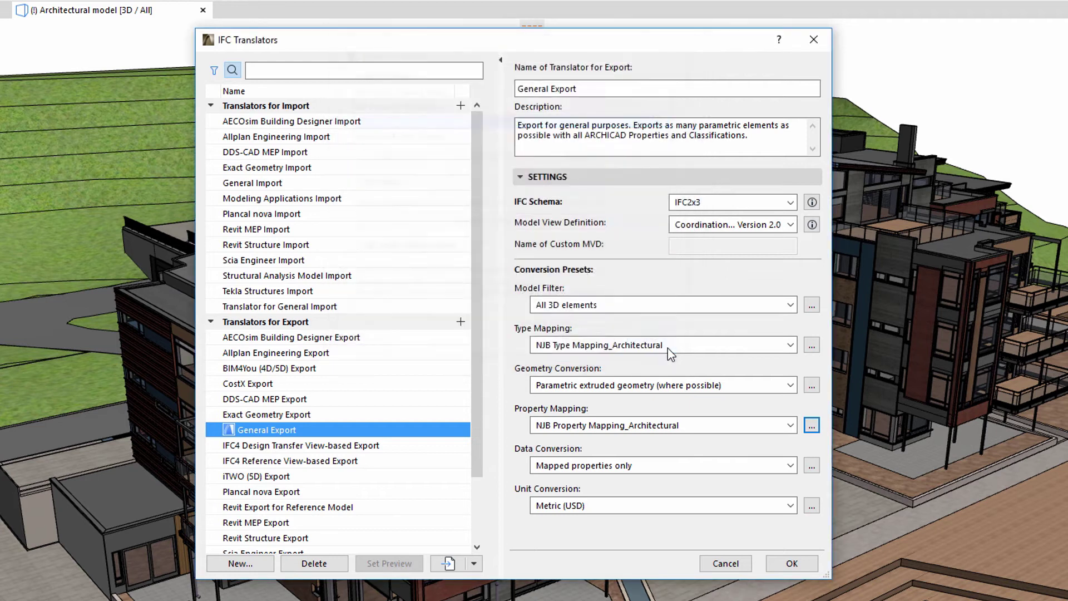
left_click(793, 563)
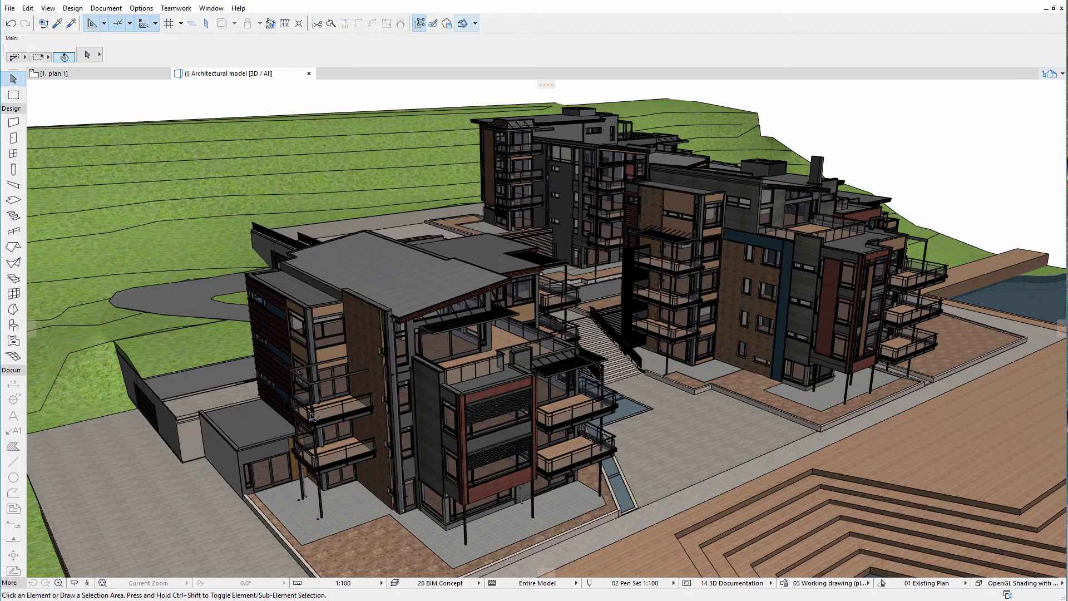
scroll(311, 415, "up", 2)
scroll(311, 416, "up", 2)
scroll(311, 415, "up", 2)
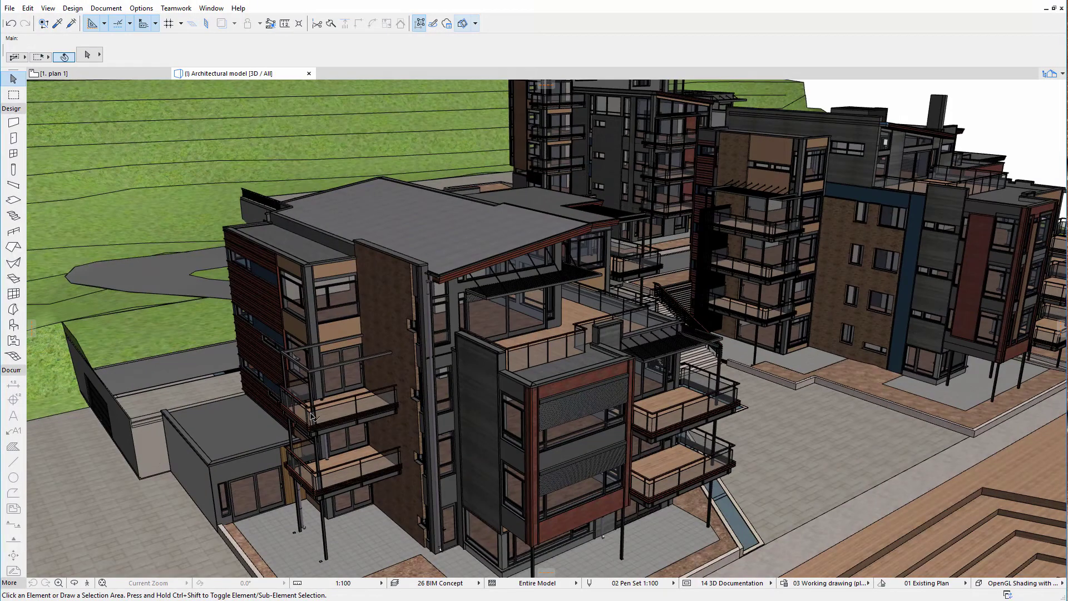
scroll(310, 414, "up", 2)
scroll(311, 415, "up", 2)
scroll(342, 409, "up", 2)
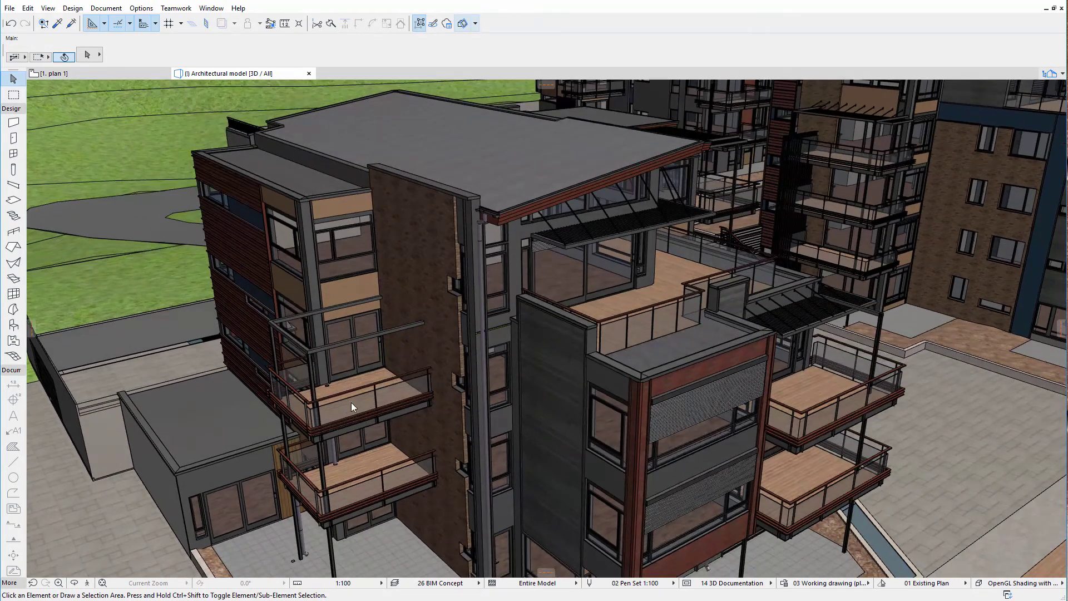
left_click(363, 381)
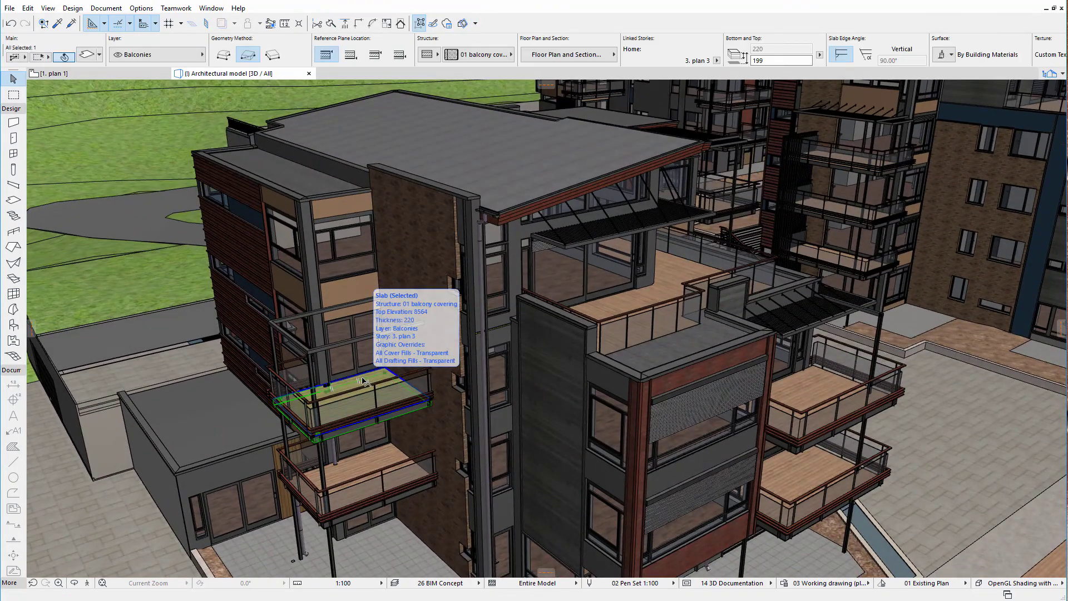
- Review the slab's Name, 2-hour FireResistanceRating, SurfaceSpreadOfFlame and AcousticRating IFC values, then close its settings
left_click(89, 55)
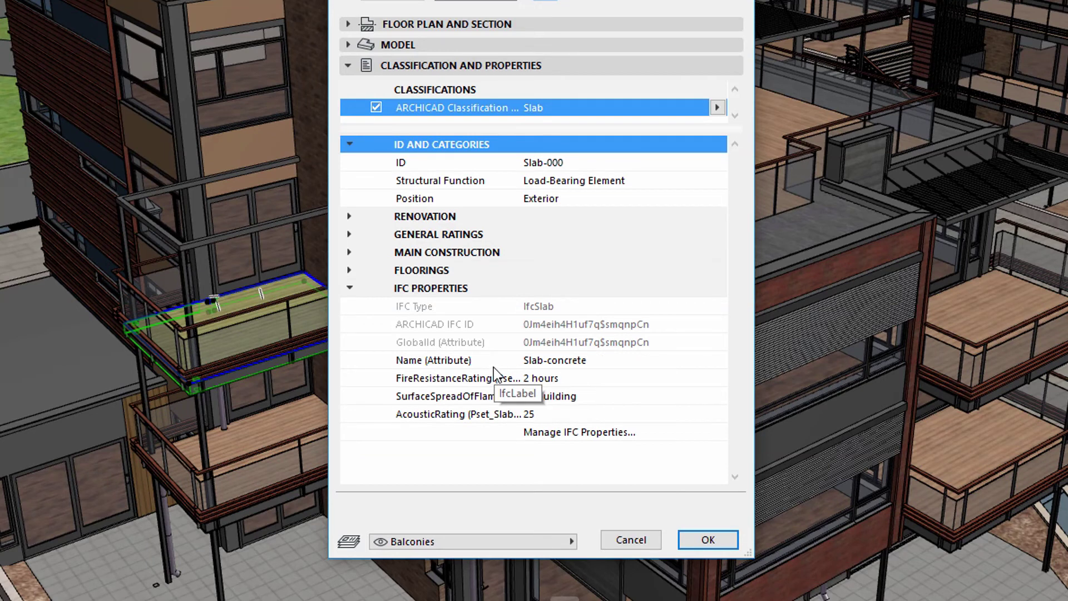
left_click(450, 360)
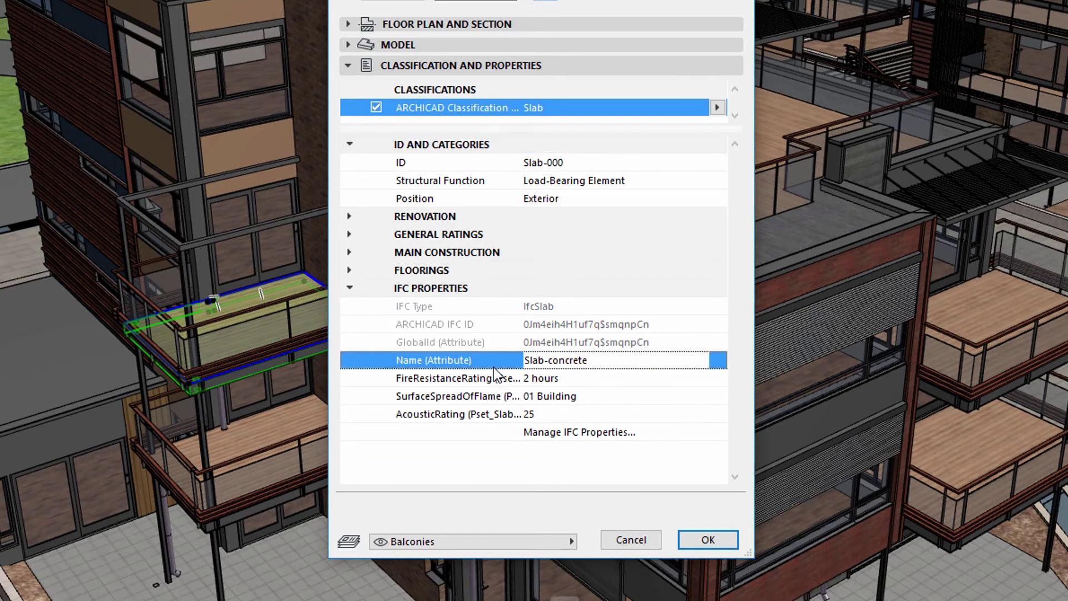
left_click(488, 380)
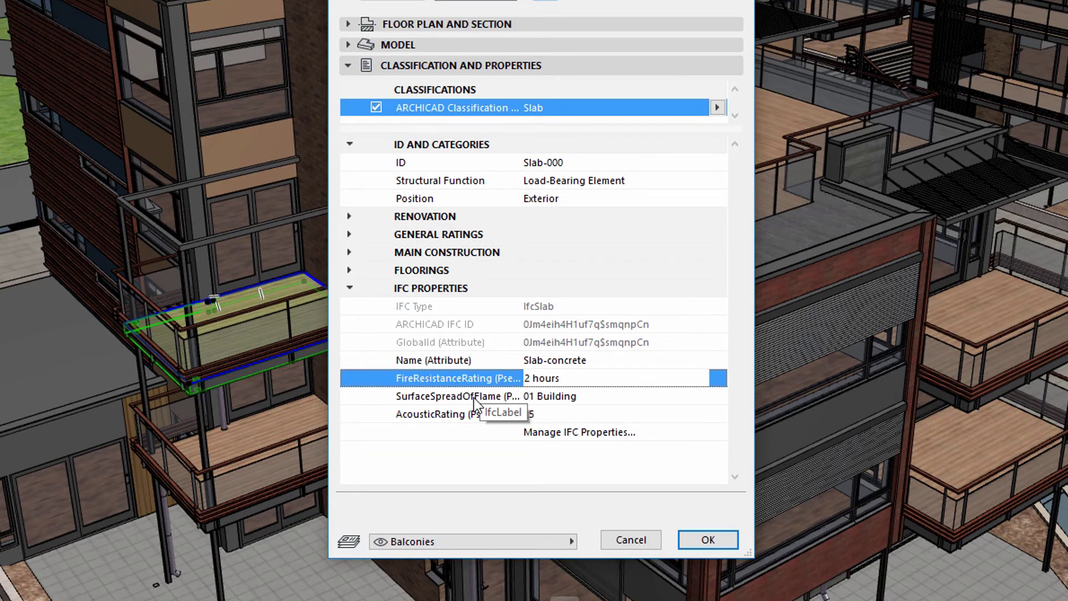
left_click(474, 398)
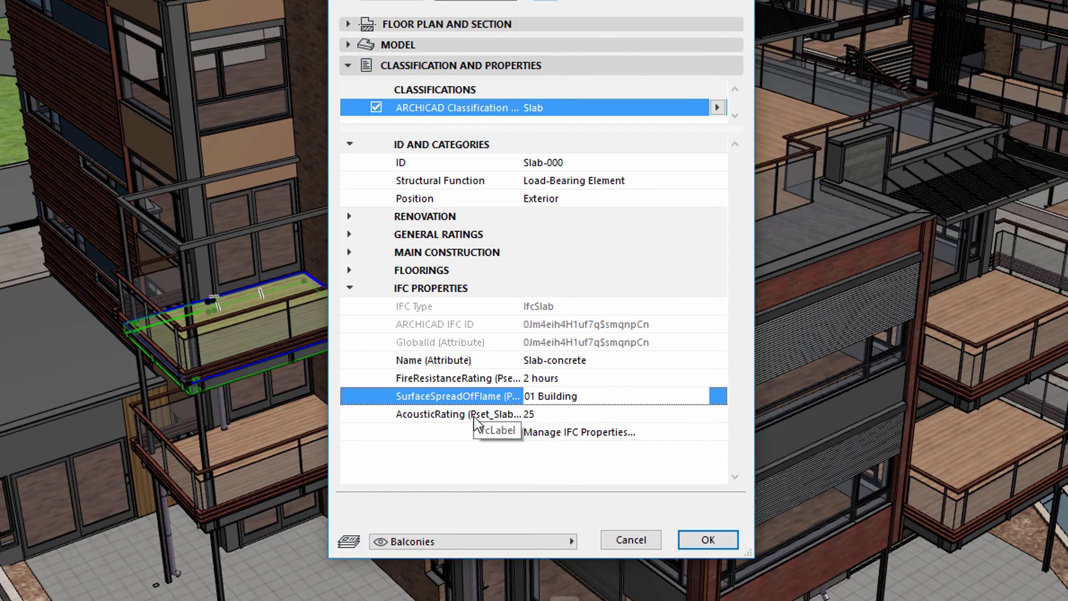
left_click(473, 416)
left_click(555, 313)
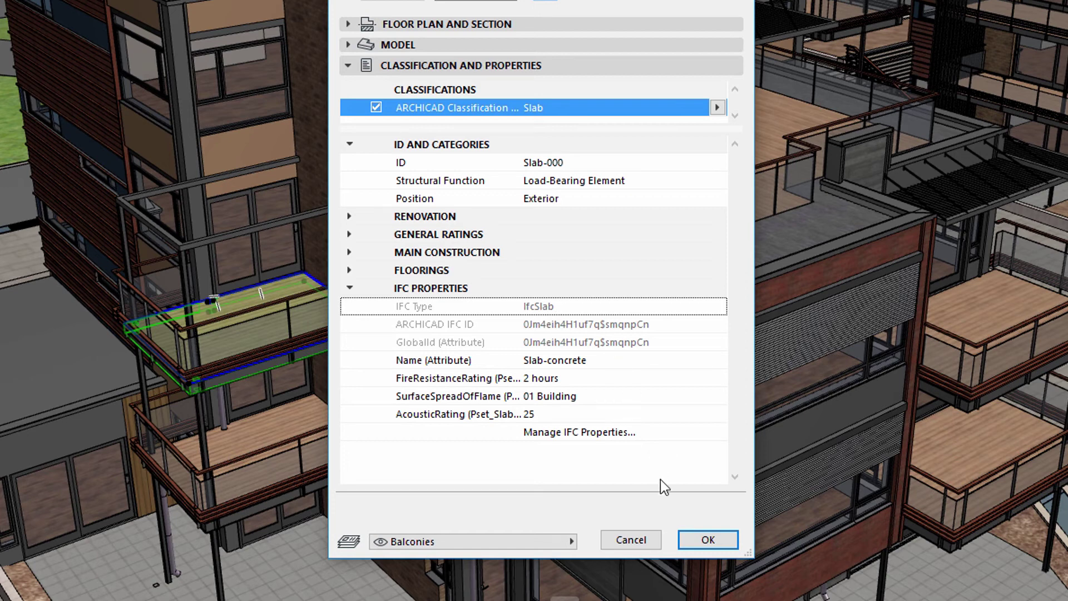
left_click(708, 540)
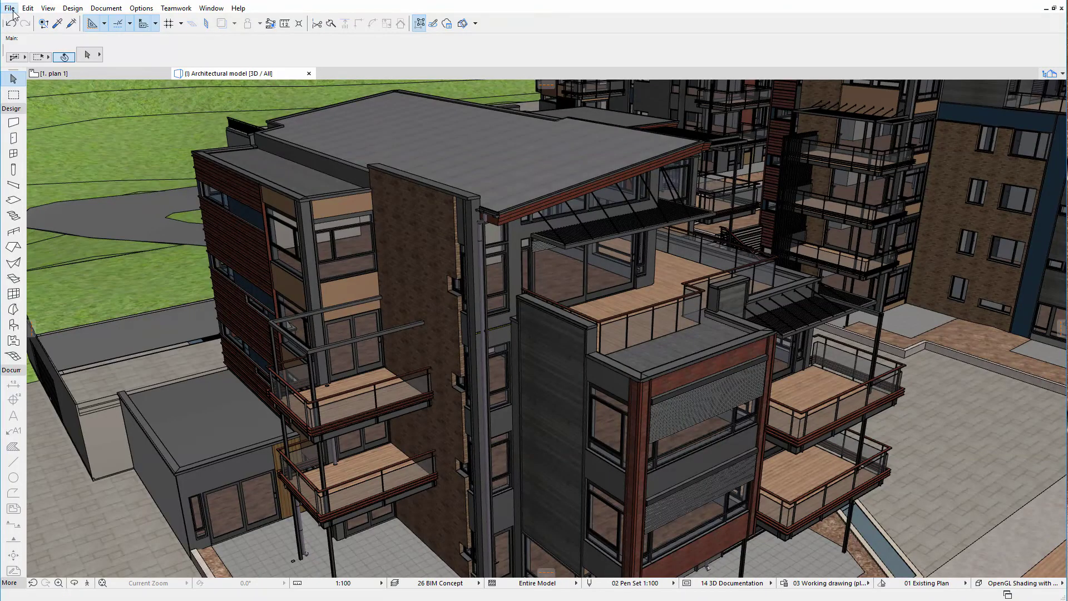
- From File > Interoperability, reach IFC Translators and set TEST as the preview export translator
left_click(11, 8)
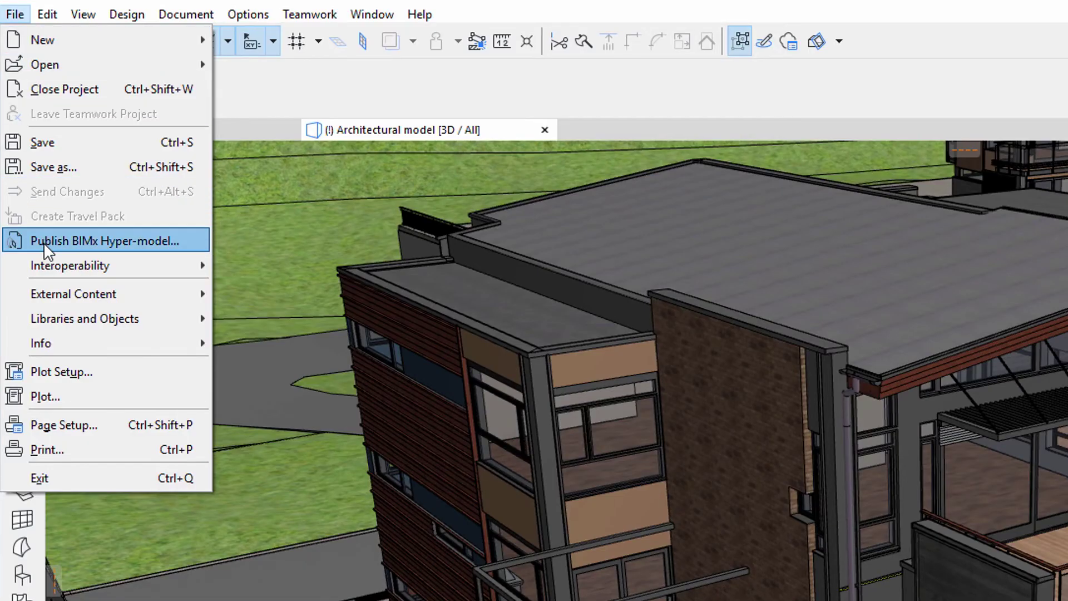
mouse_move(70, 266)
mouse_move(246, 294)
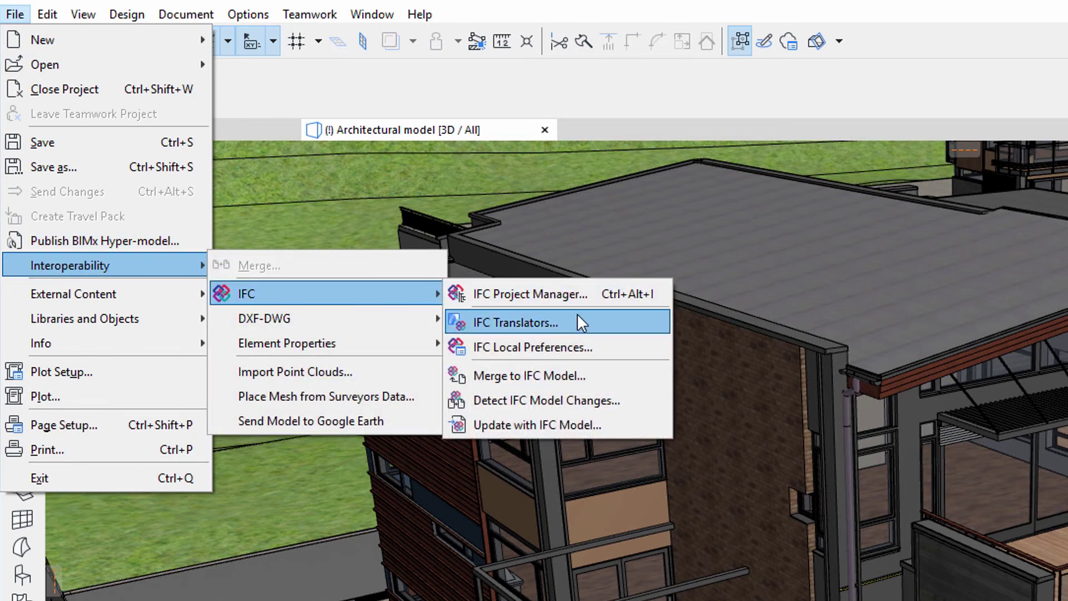
left_click(582, 322)
left_click(253, 520)
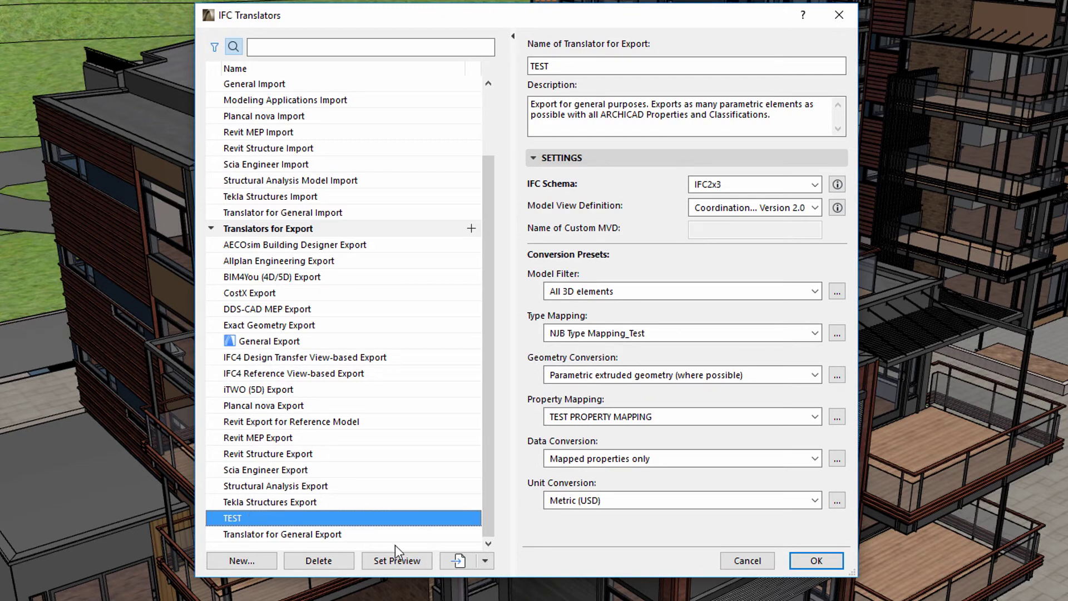
left_click(399, 562)
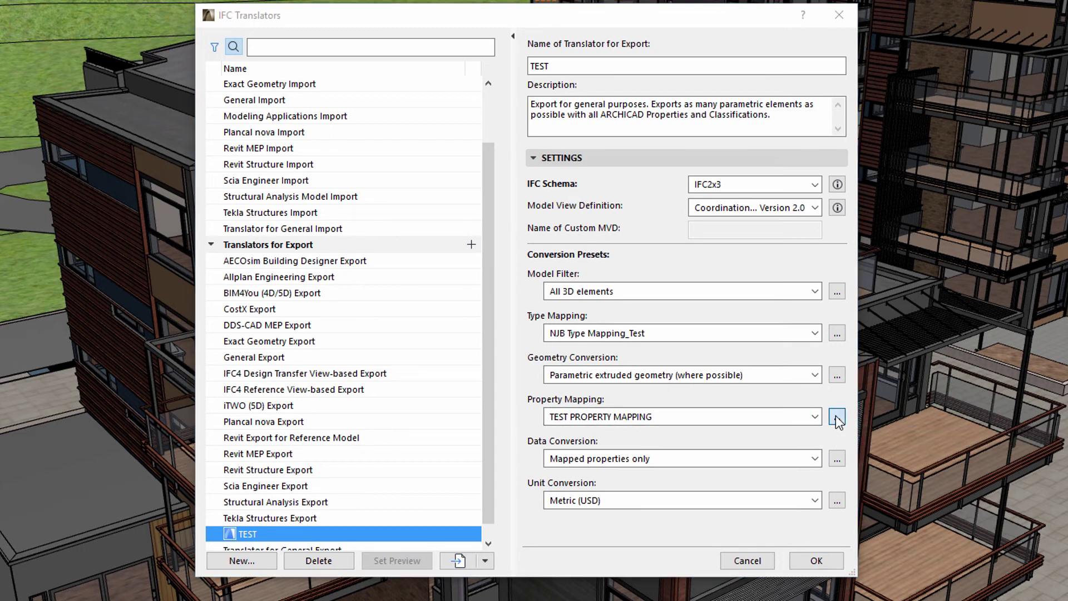
- Reach the TEST PROPERTY MAPPING export mapping and expand Pset_Test's Stucture and Thickness properties
left_click(837, 417)
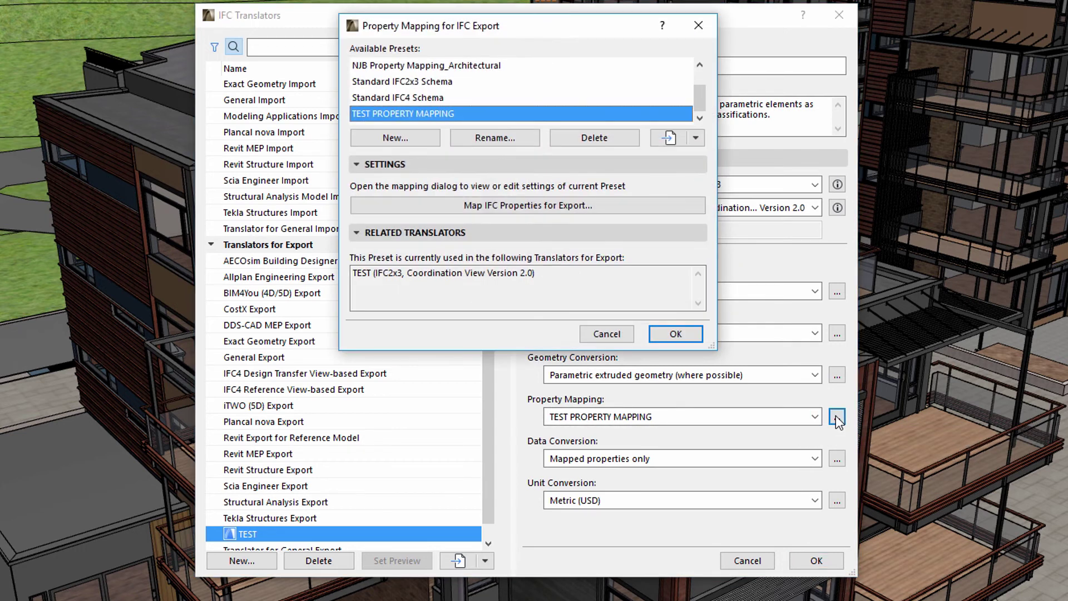
left_click(586, 207)
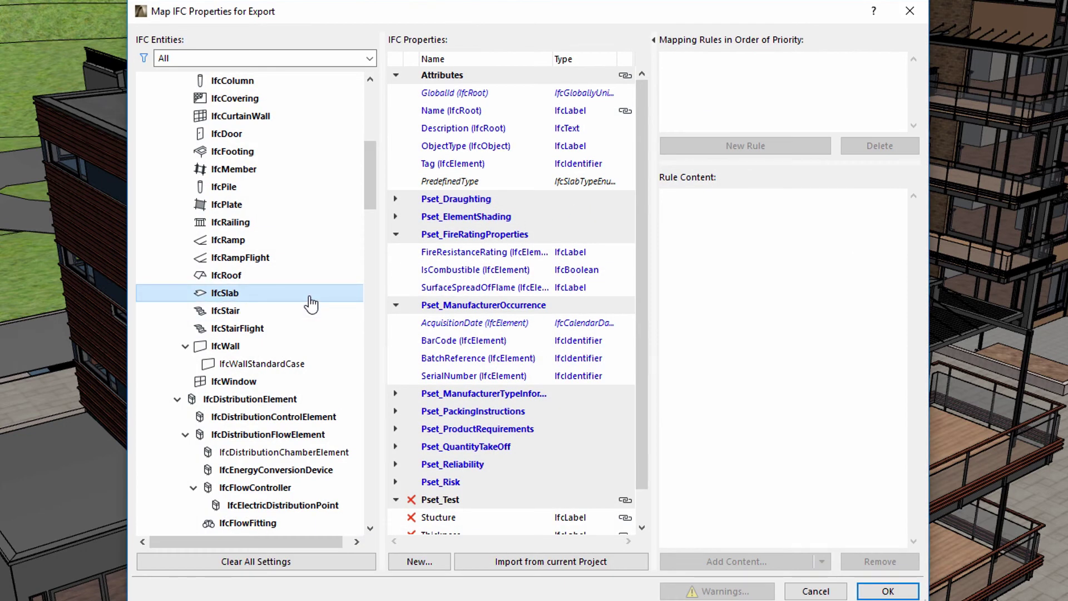
left_click_drag(641, 295, 651, 331)
double_click(451, 465)
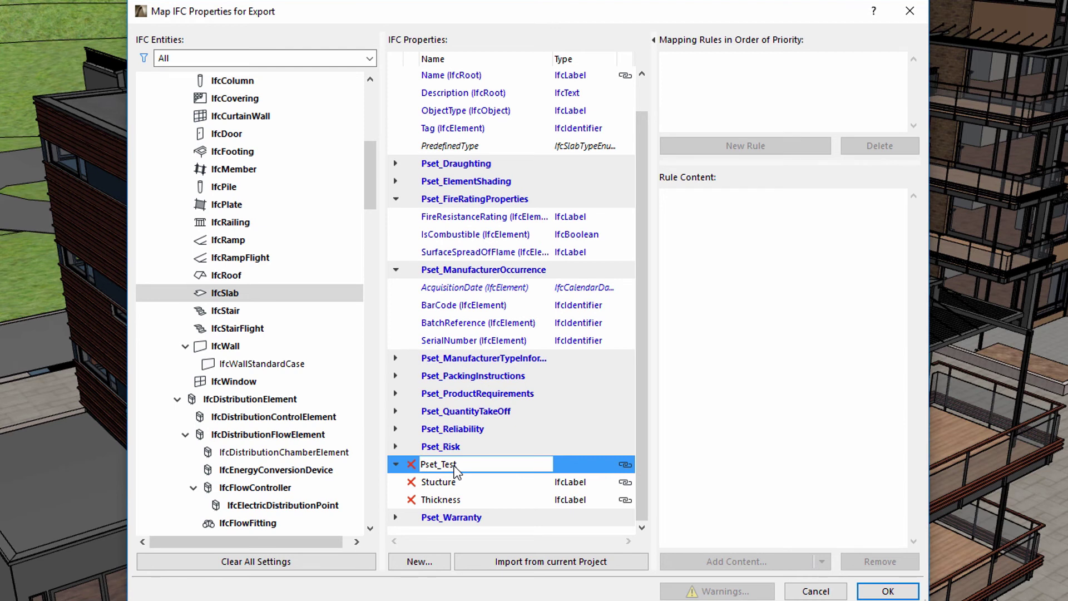
double_click(466, 482)
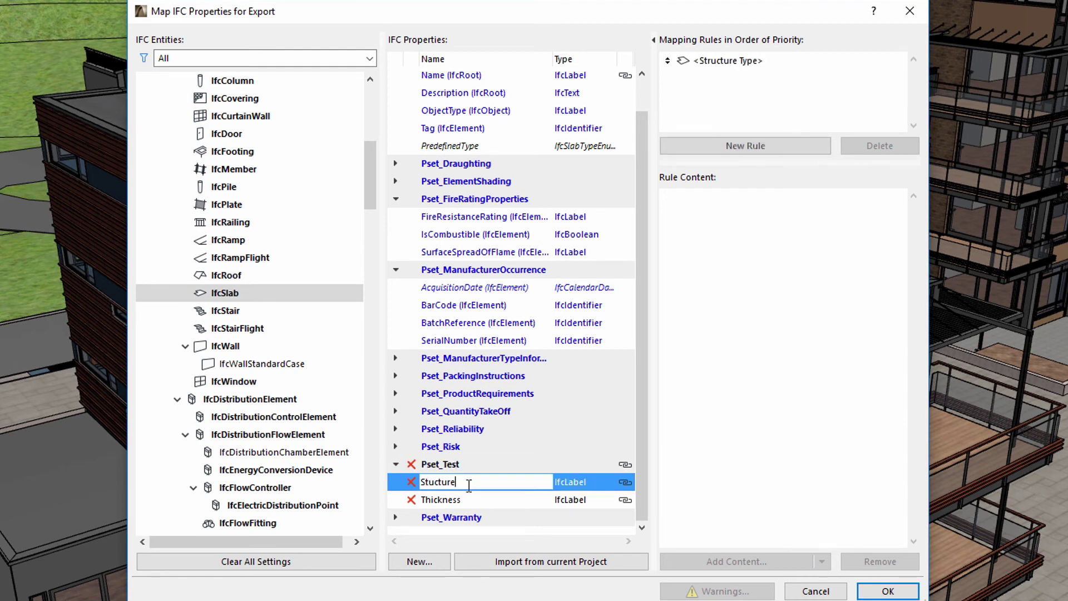
double_click(470, 498)
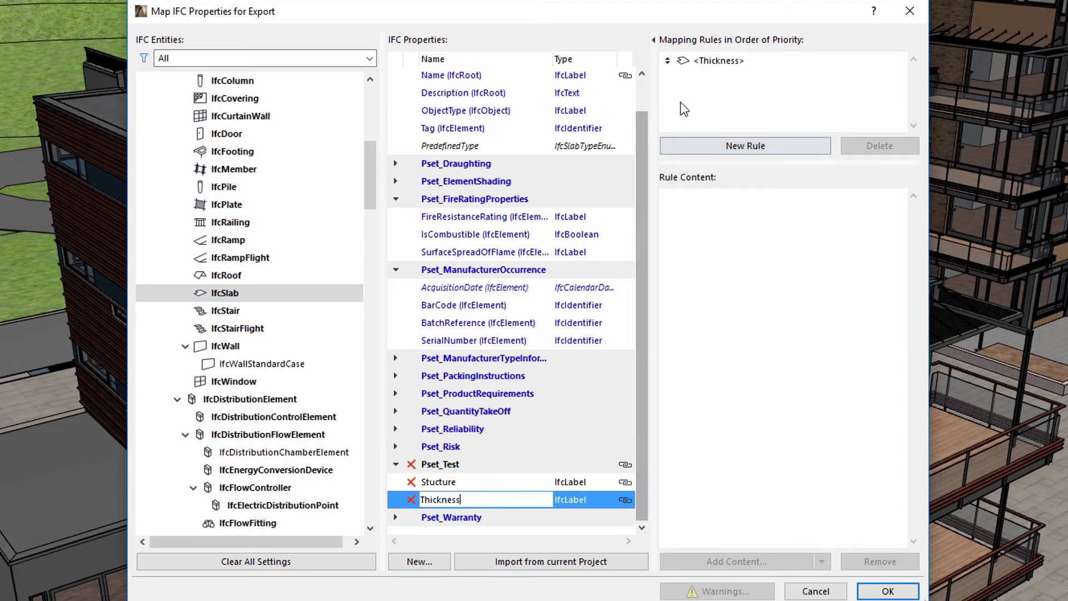
- Verify Thickness and Structure Type rules feed them, abandon a new custom property, and accept the mapping
left_click(706, 62)
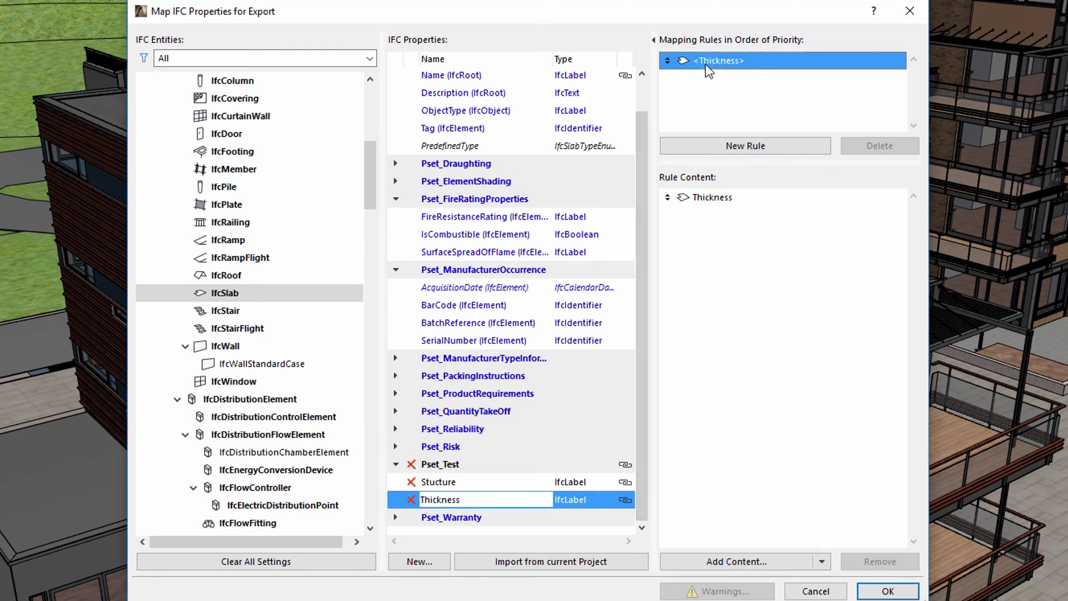
left_click(572, 480)
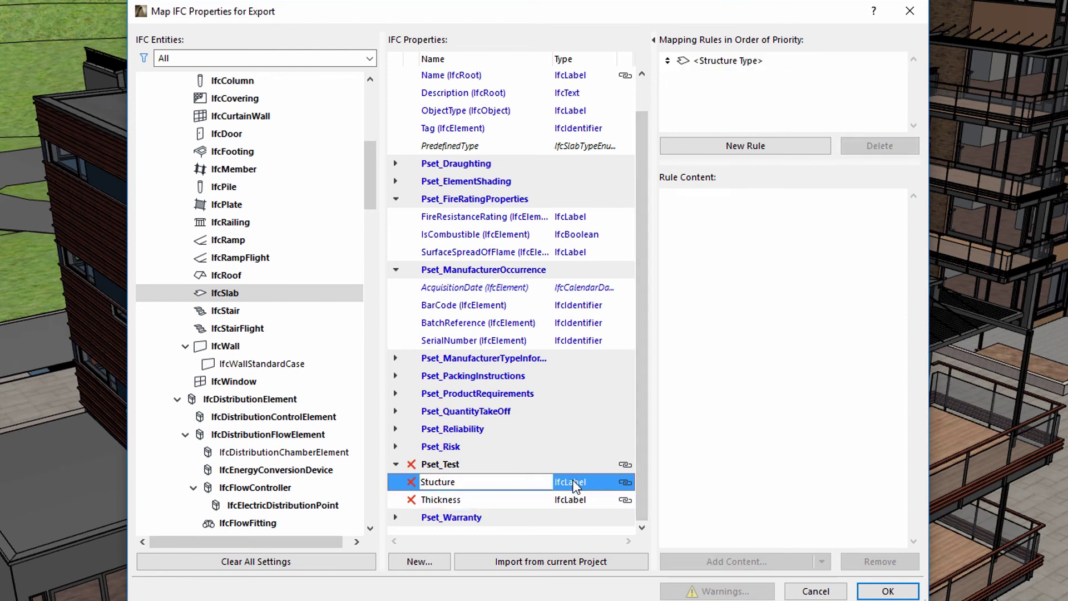
left_click(721, 62)
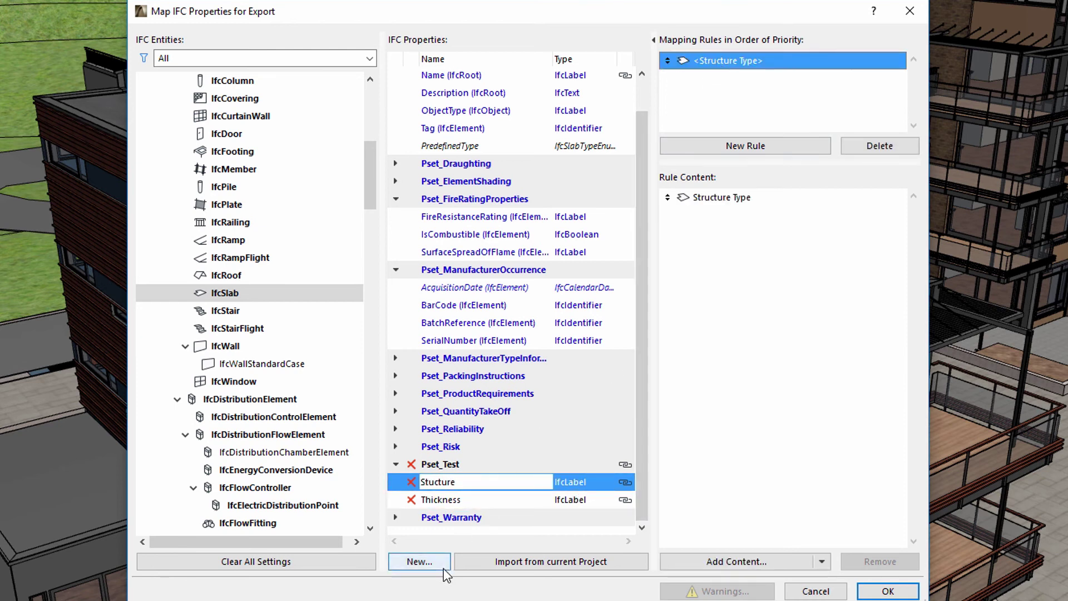
left_click(419, 561)
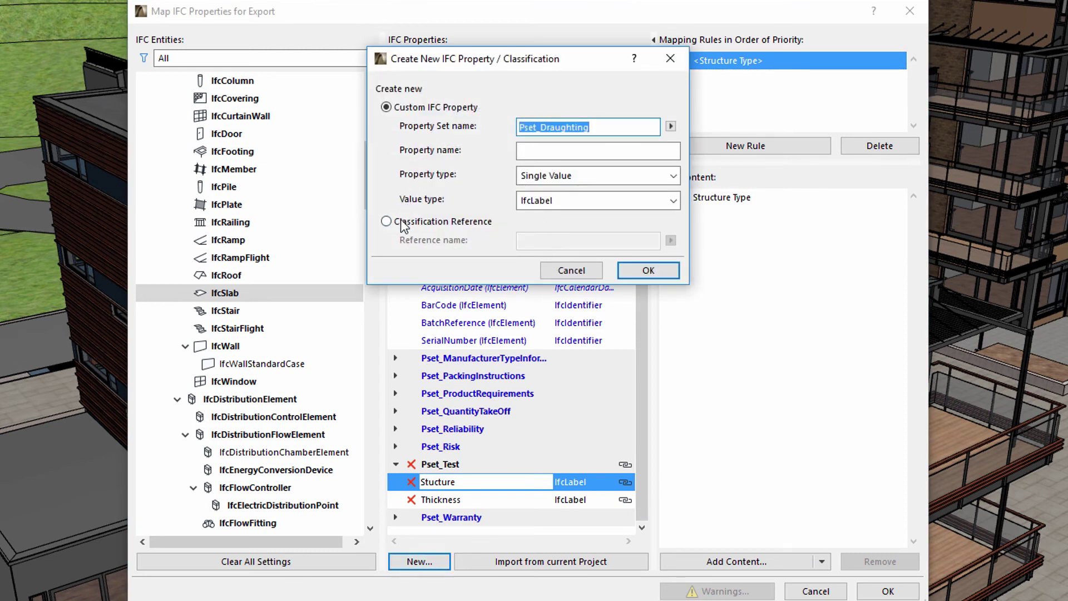
left_click(571, 270)
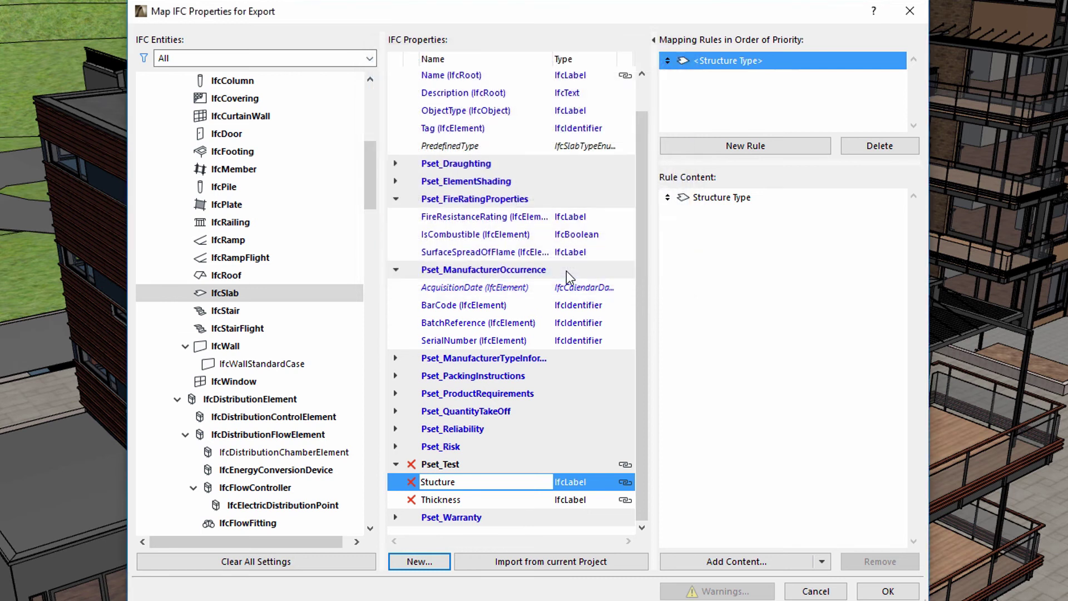
left_click(888, 591)
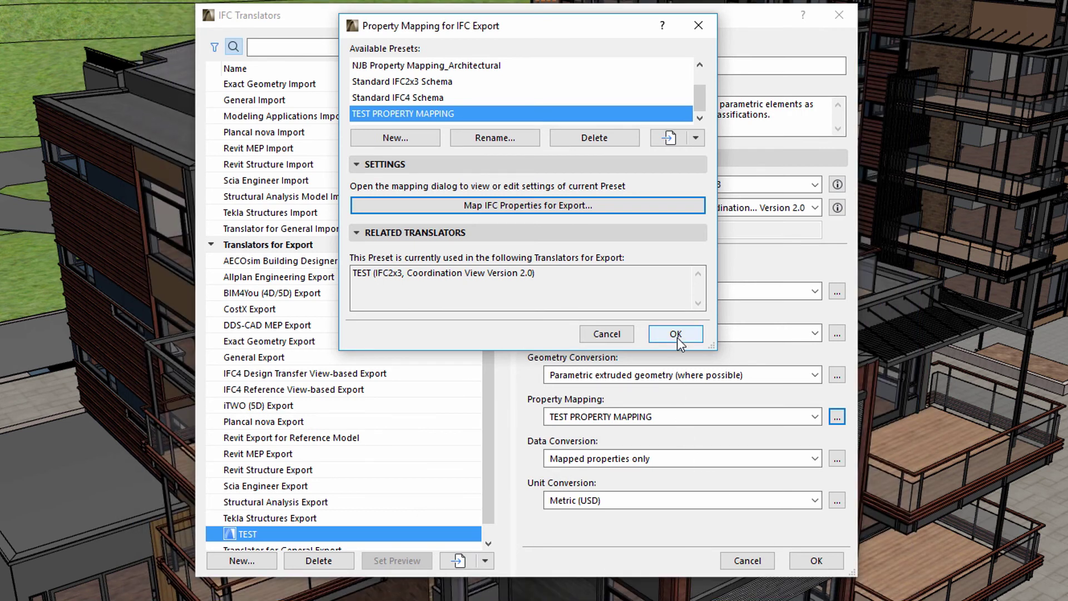
- Close the preset, then confirm the balcony slab shows Pset_Test Stucture 'Composite' and Thickness 220
left_click(677, 337)
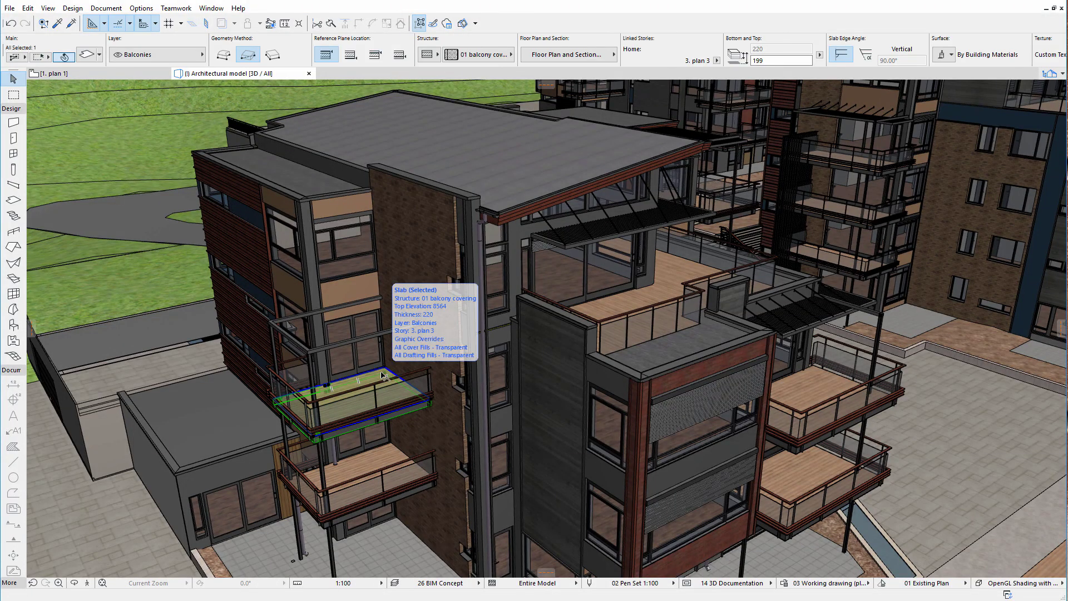
left_click(89, 55)
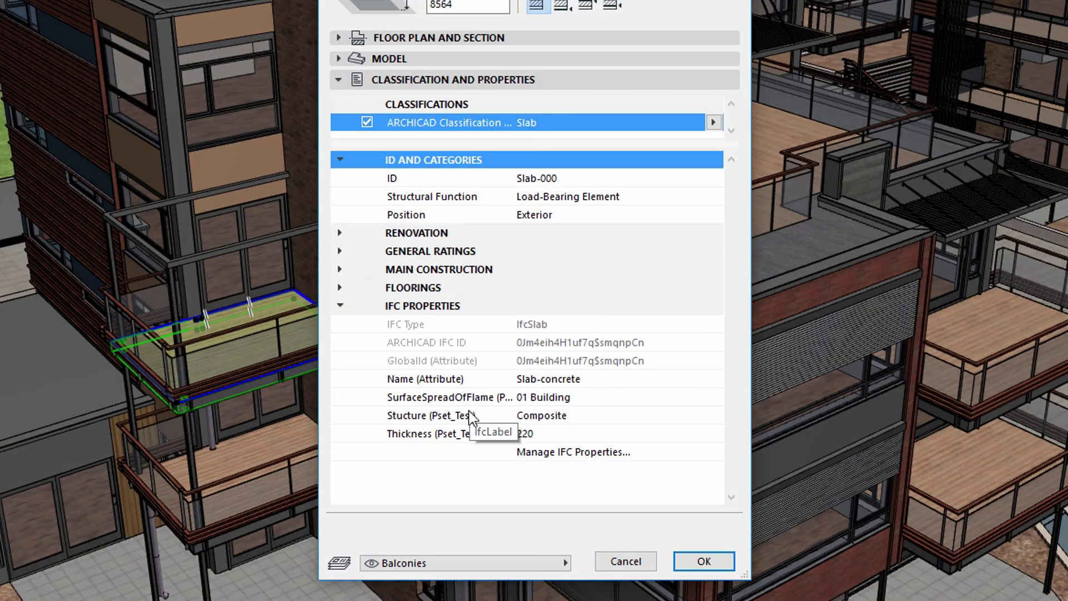
left_click(468, 414)
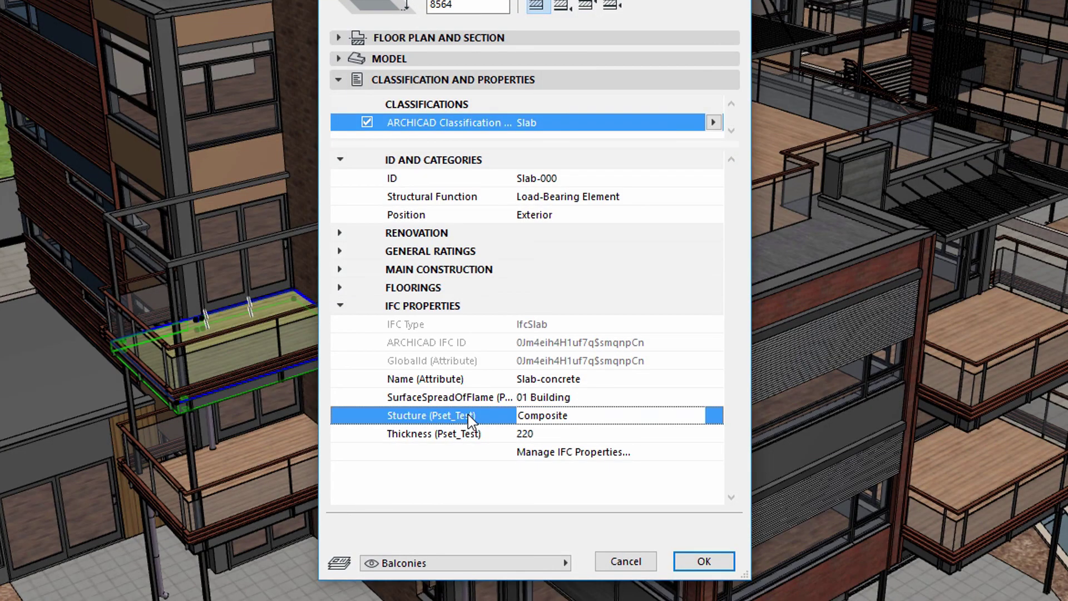
left_click(499, 435)
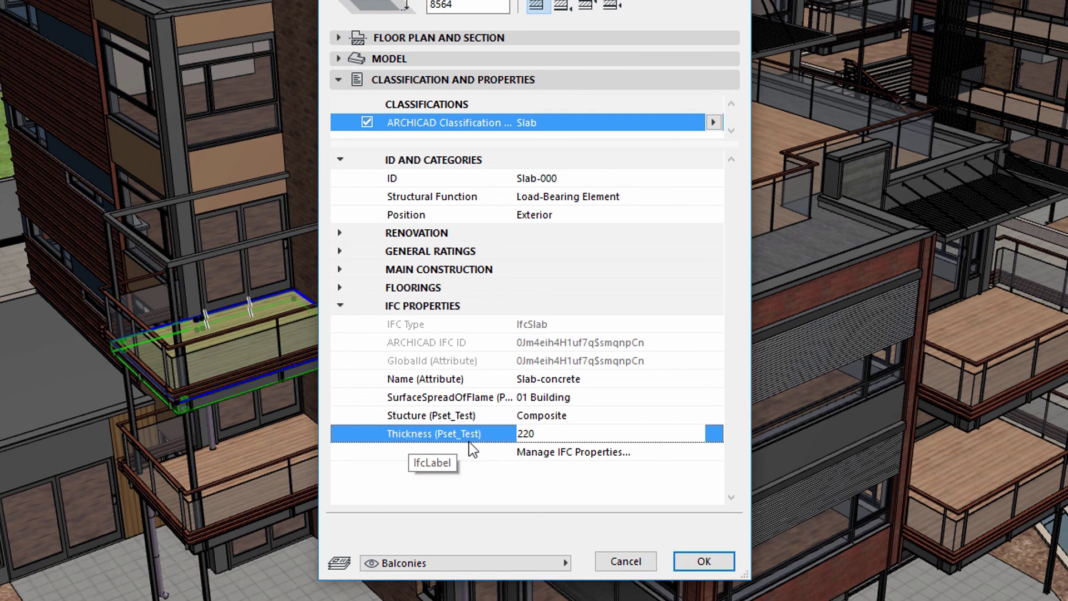
left_click(493, 417)
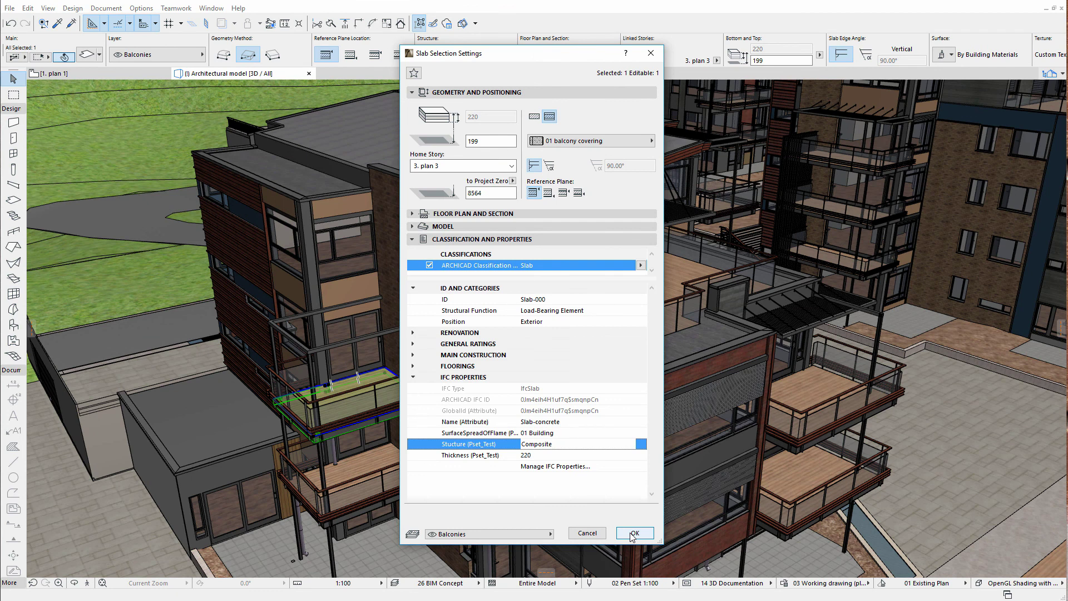
left_click(633, 534)
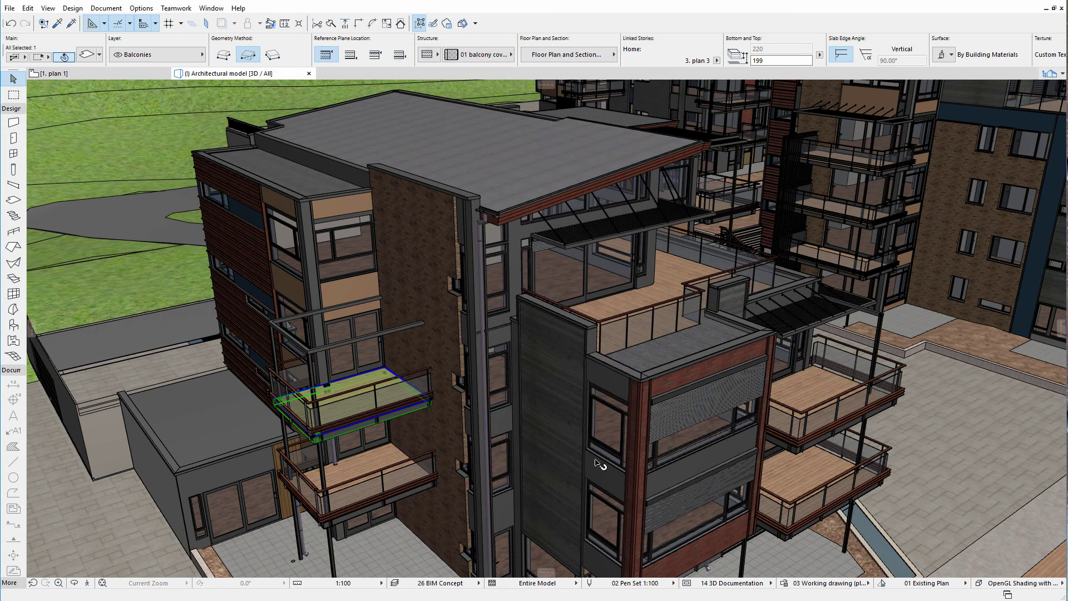
key("Escape")
middle_click_drag(600, 462, 596, 466, "shift")
scroll(596, 465, "down", 5)
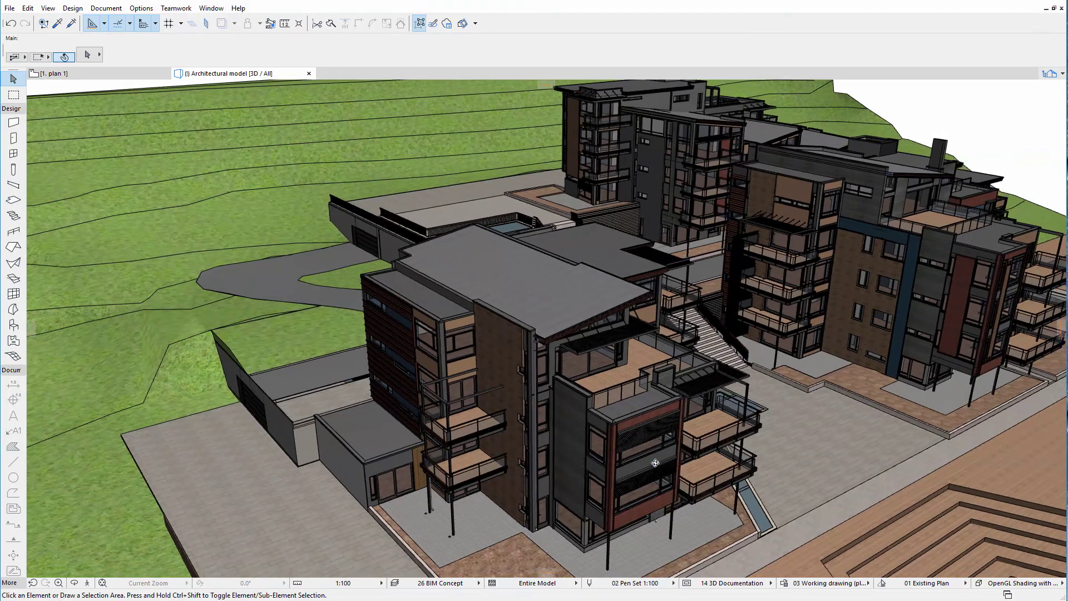
mouse_move(678, 466)
middle_mouse_down("shift")
mouse_move(618, 460)
mouse_move(633, 449)
mouse_move(491, 444)
mouse_move(474, 411)
middle_mouse_up("shift")
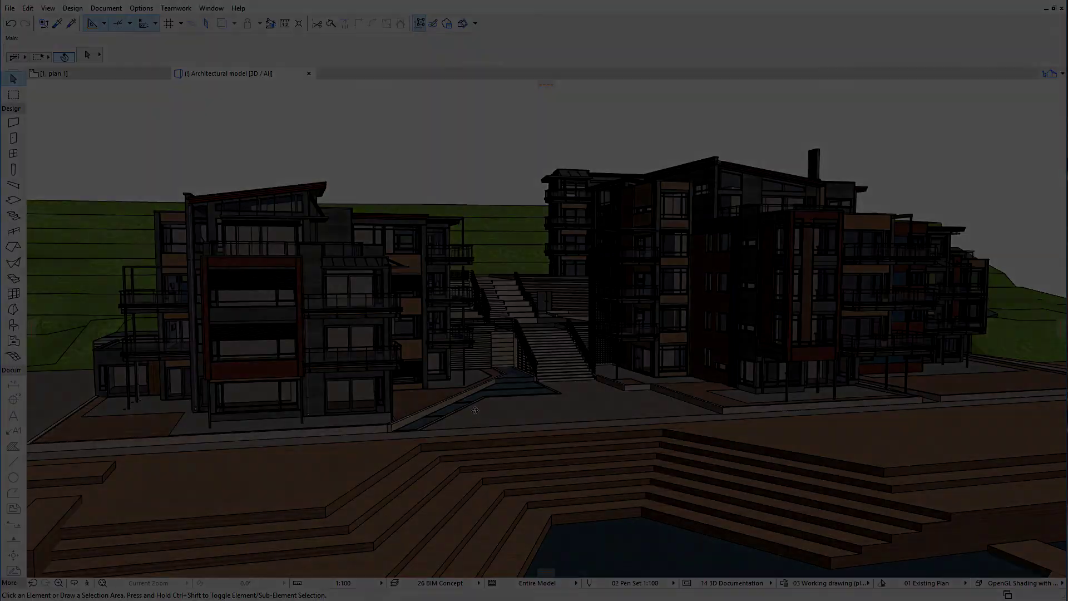